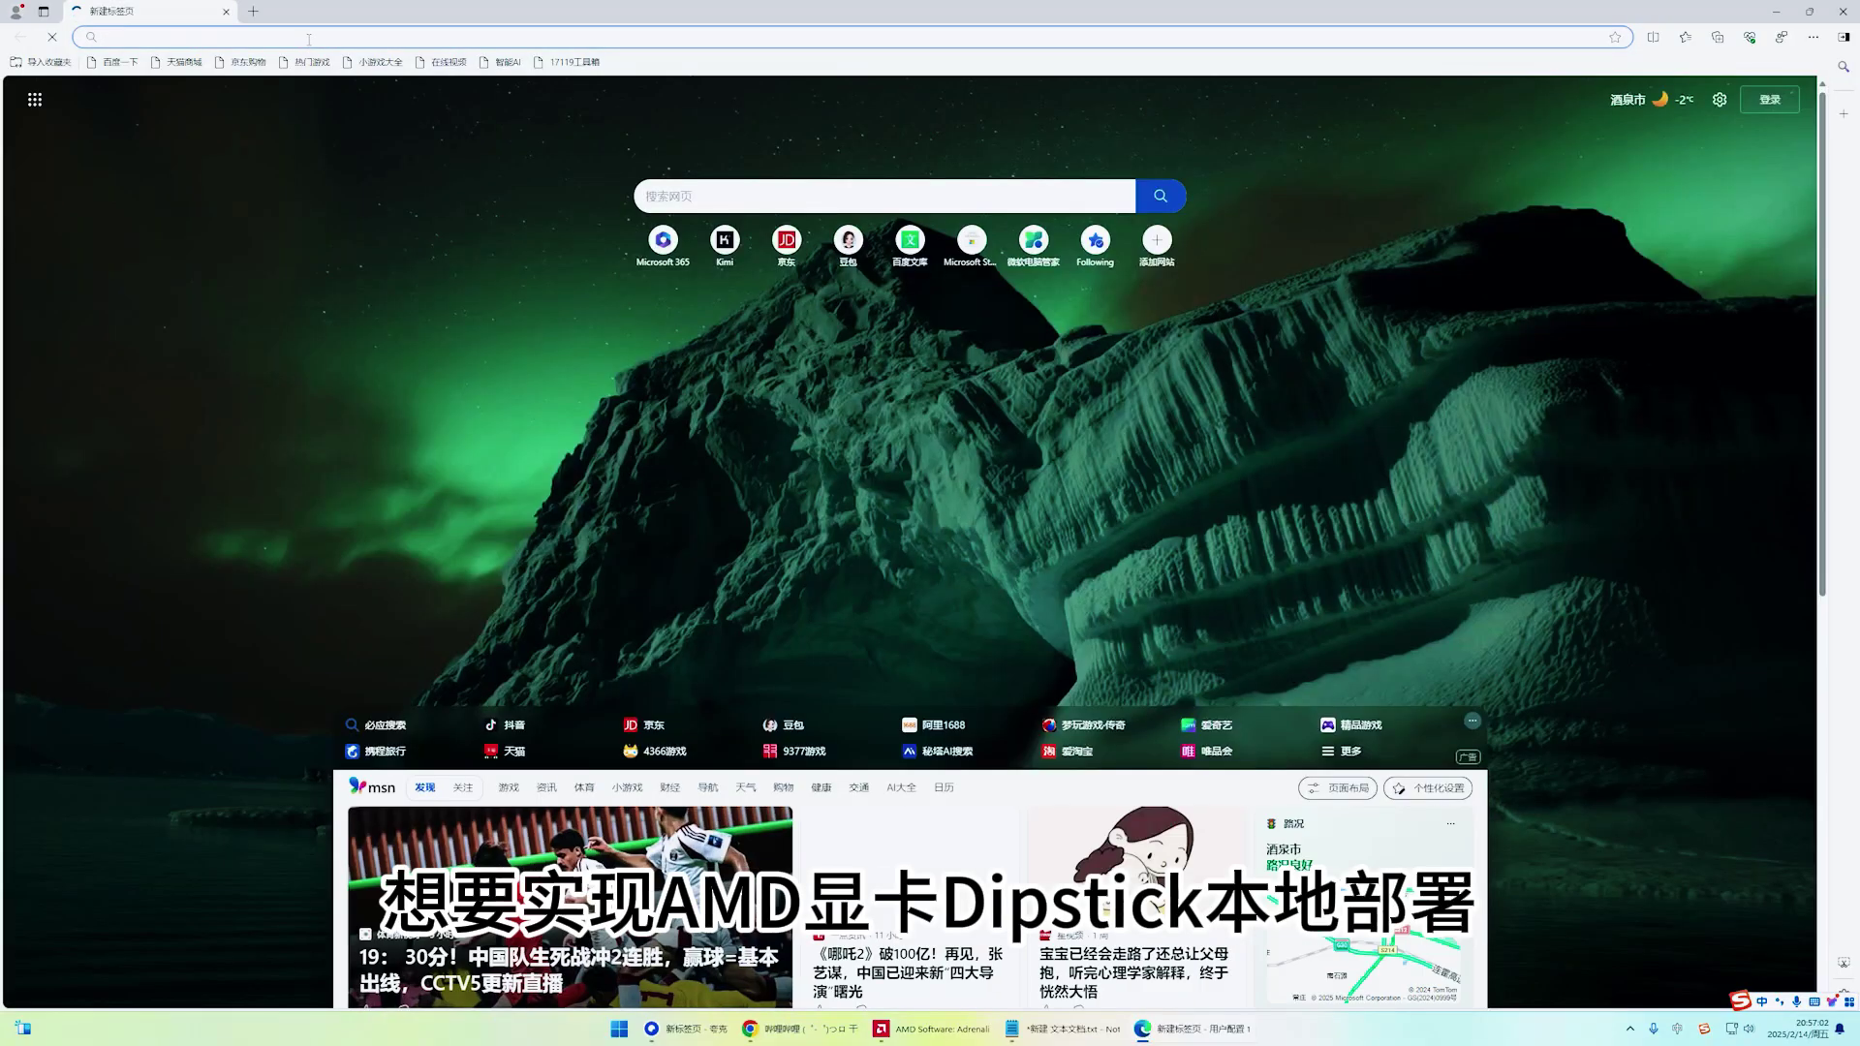
pyautogui.write('https://www.amd.com/zh-cn/resources/support-articles/release-notes/RN-RAD-WIN-25-1-1.html')
pyautogui.press('Return')
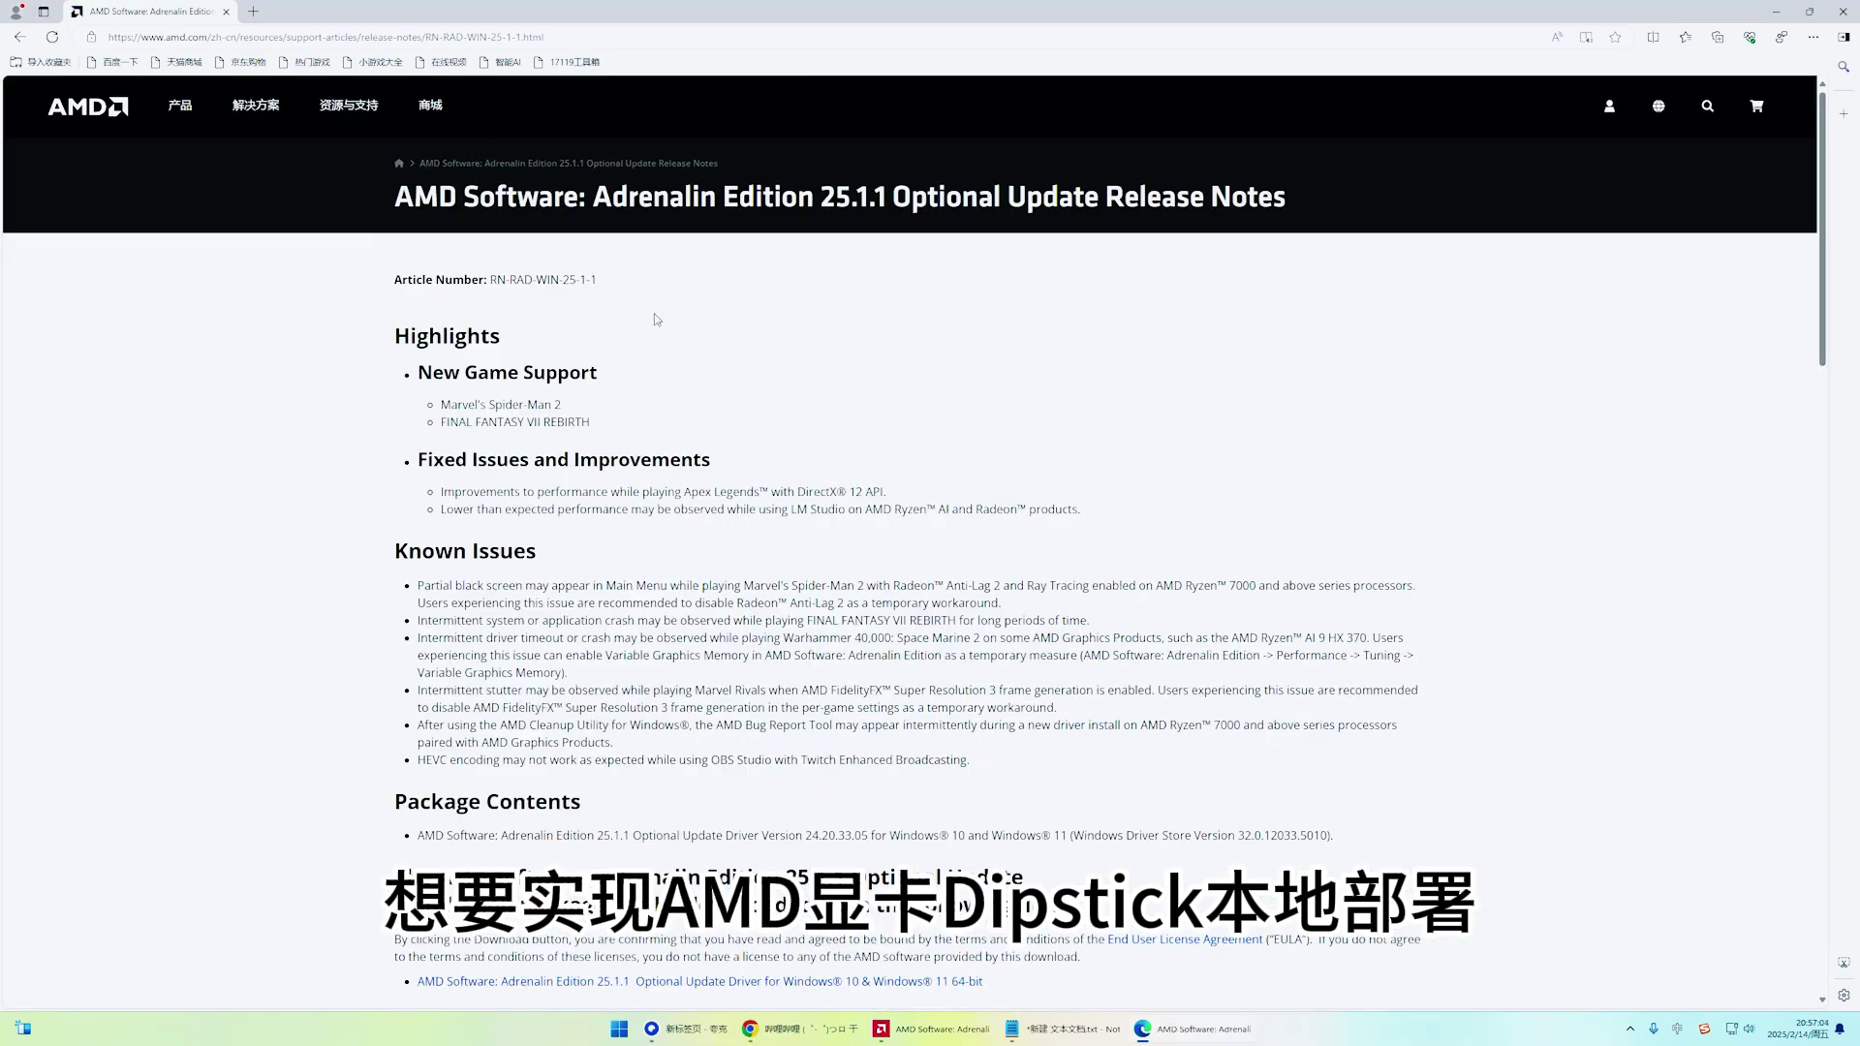
pyautogui.scroll(-3, 636, 701)
pyautogui.scroll(-1, 636, 701)
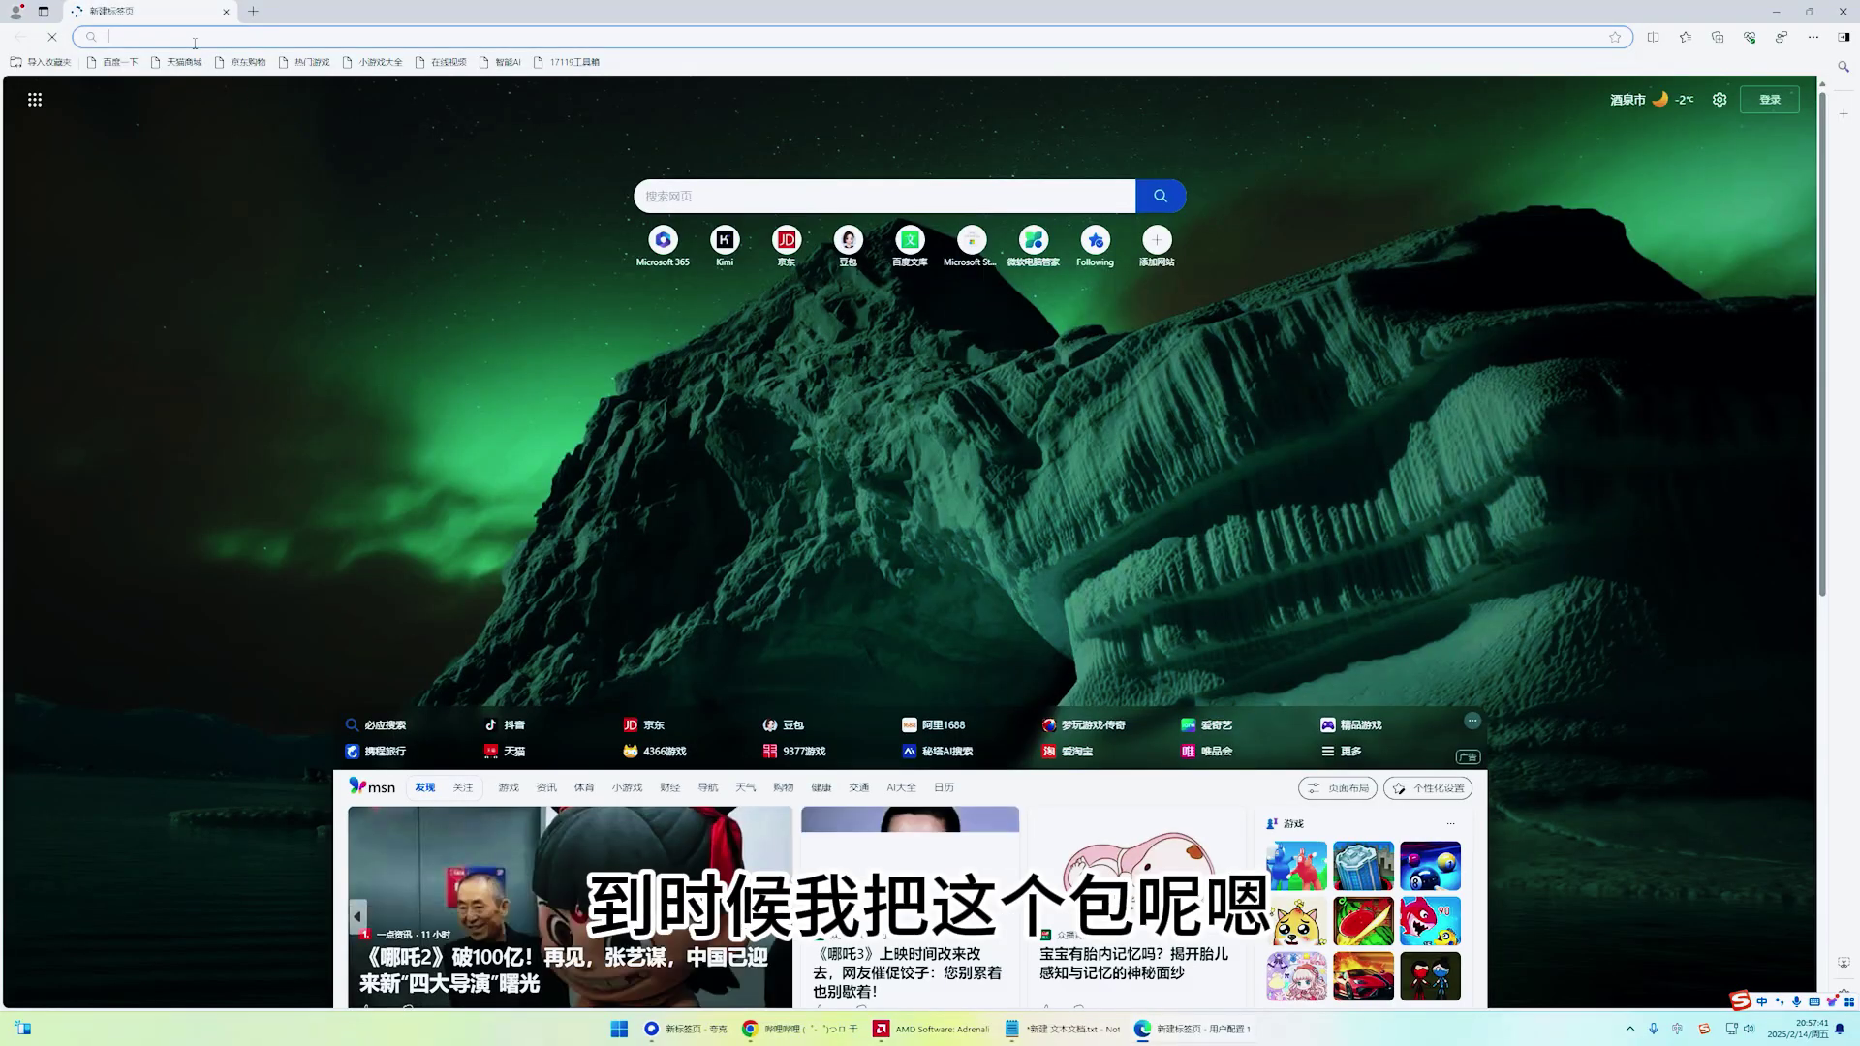
pyautogui.write('https://lmstudio.ai/ryzenai')
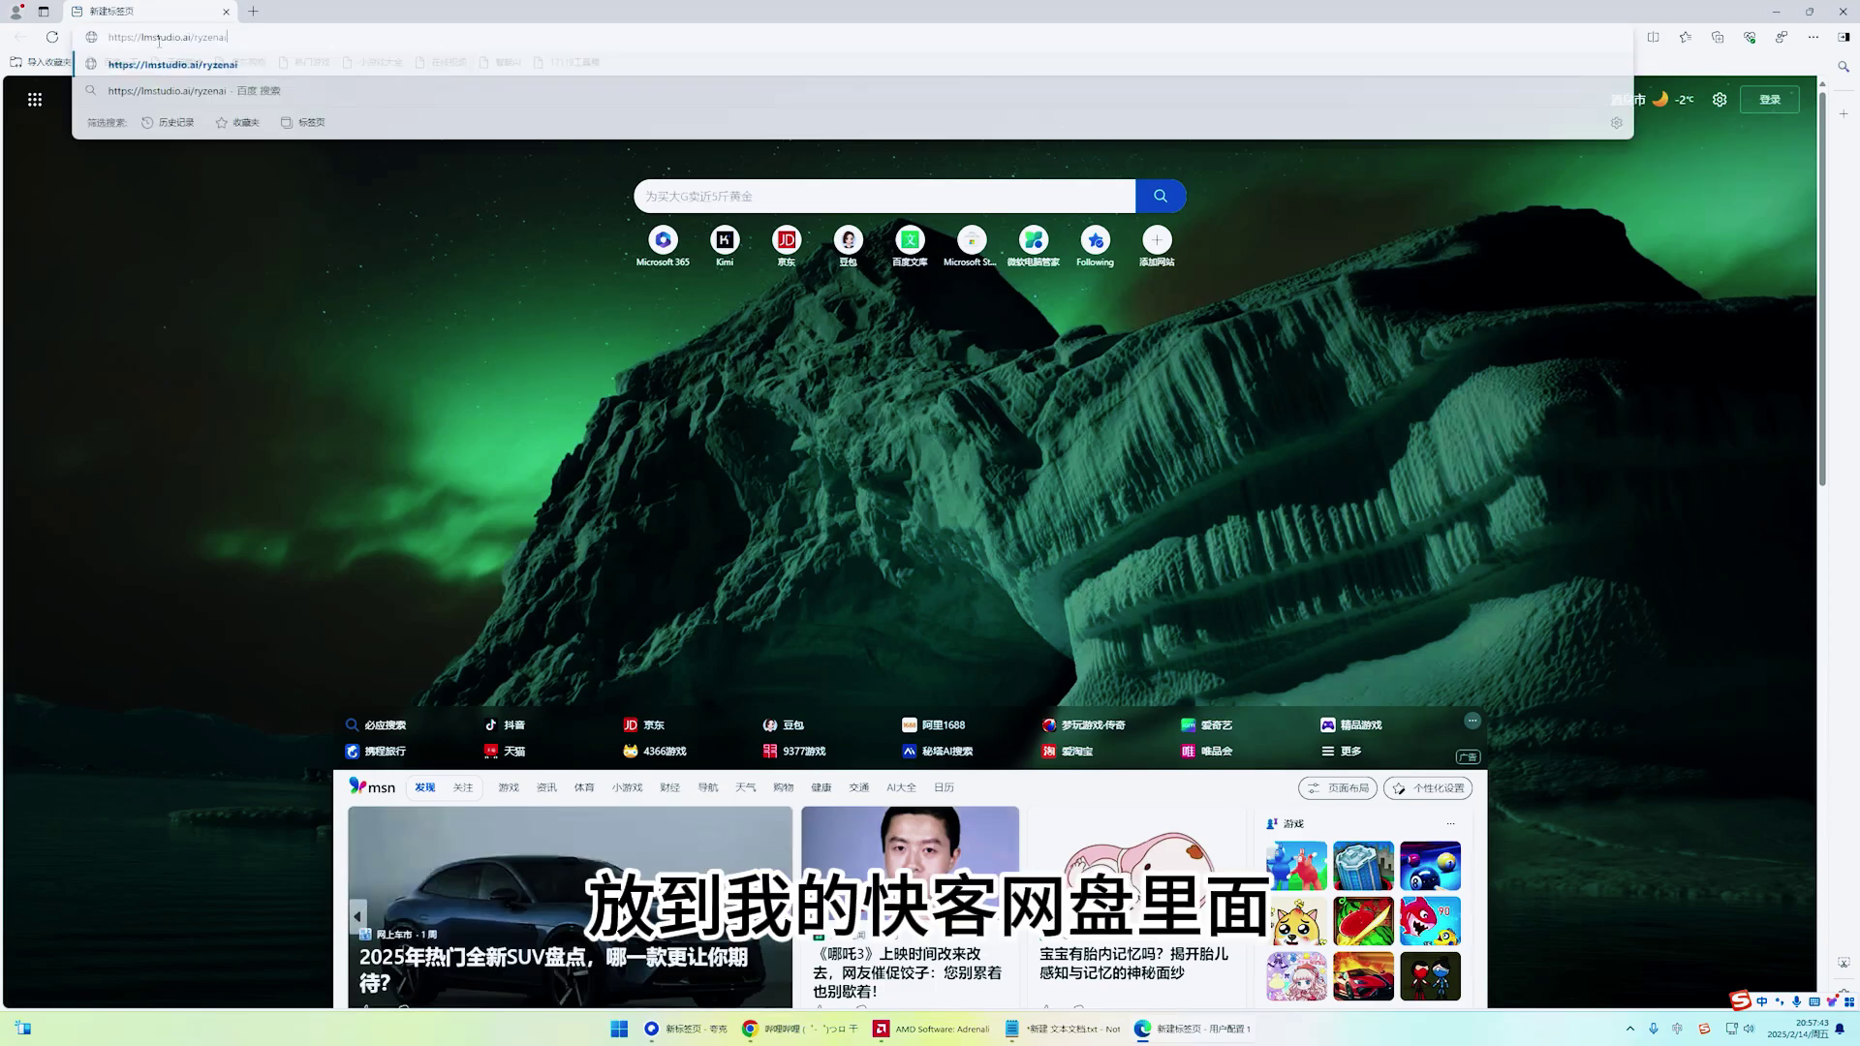
pyautogui.press('Return')
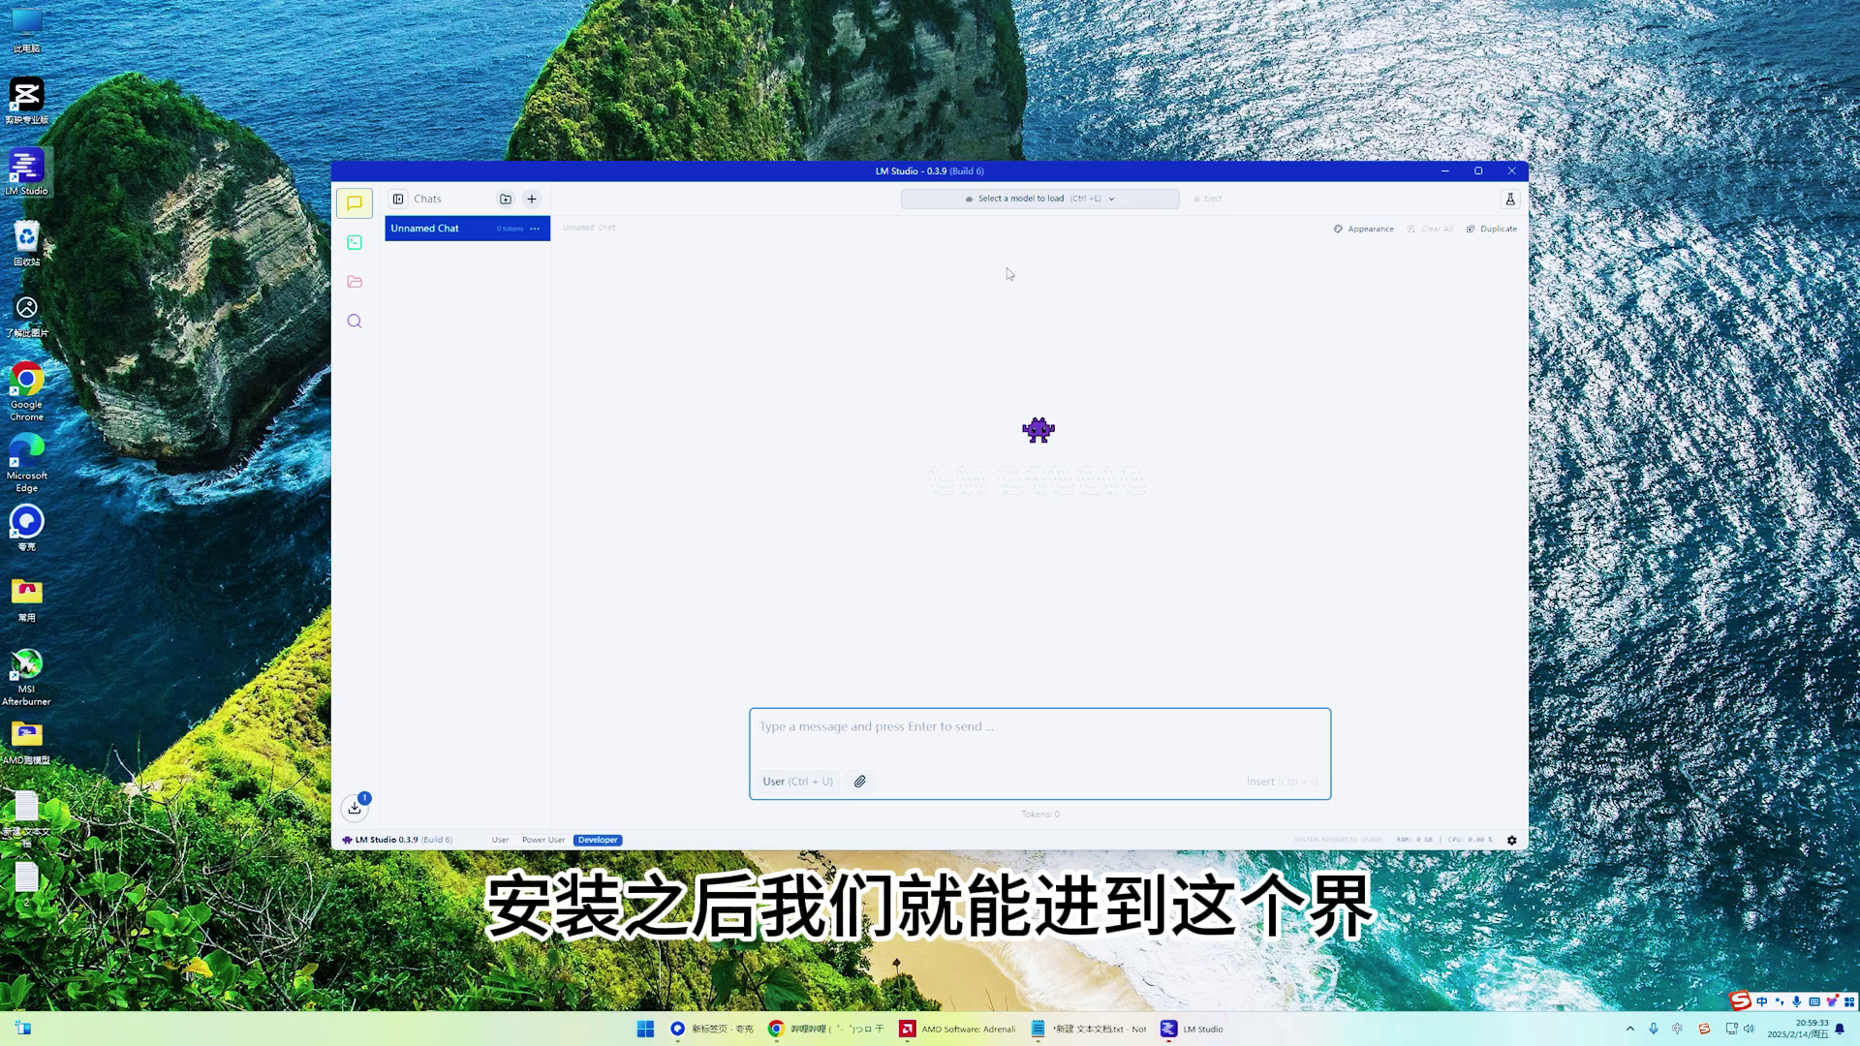
# - In LM Studio, check the list of local models, close it and search the model catalogue for "deepseek r1"
pyautogui.click(1117, 201)
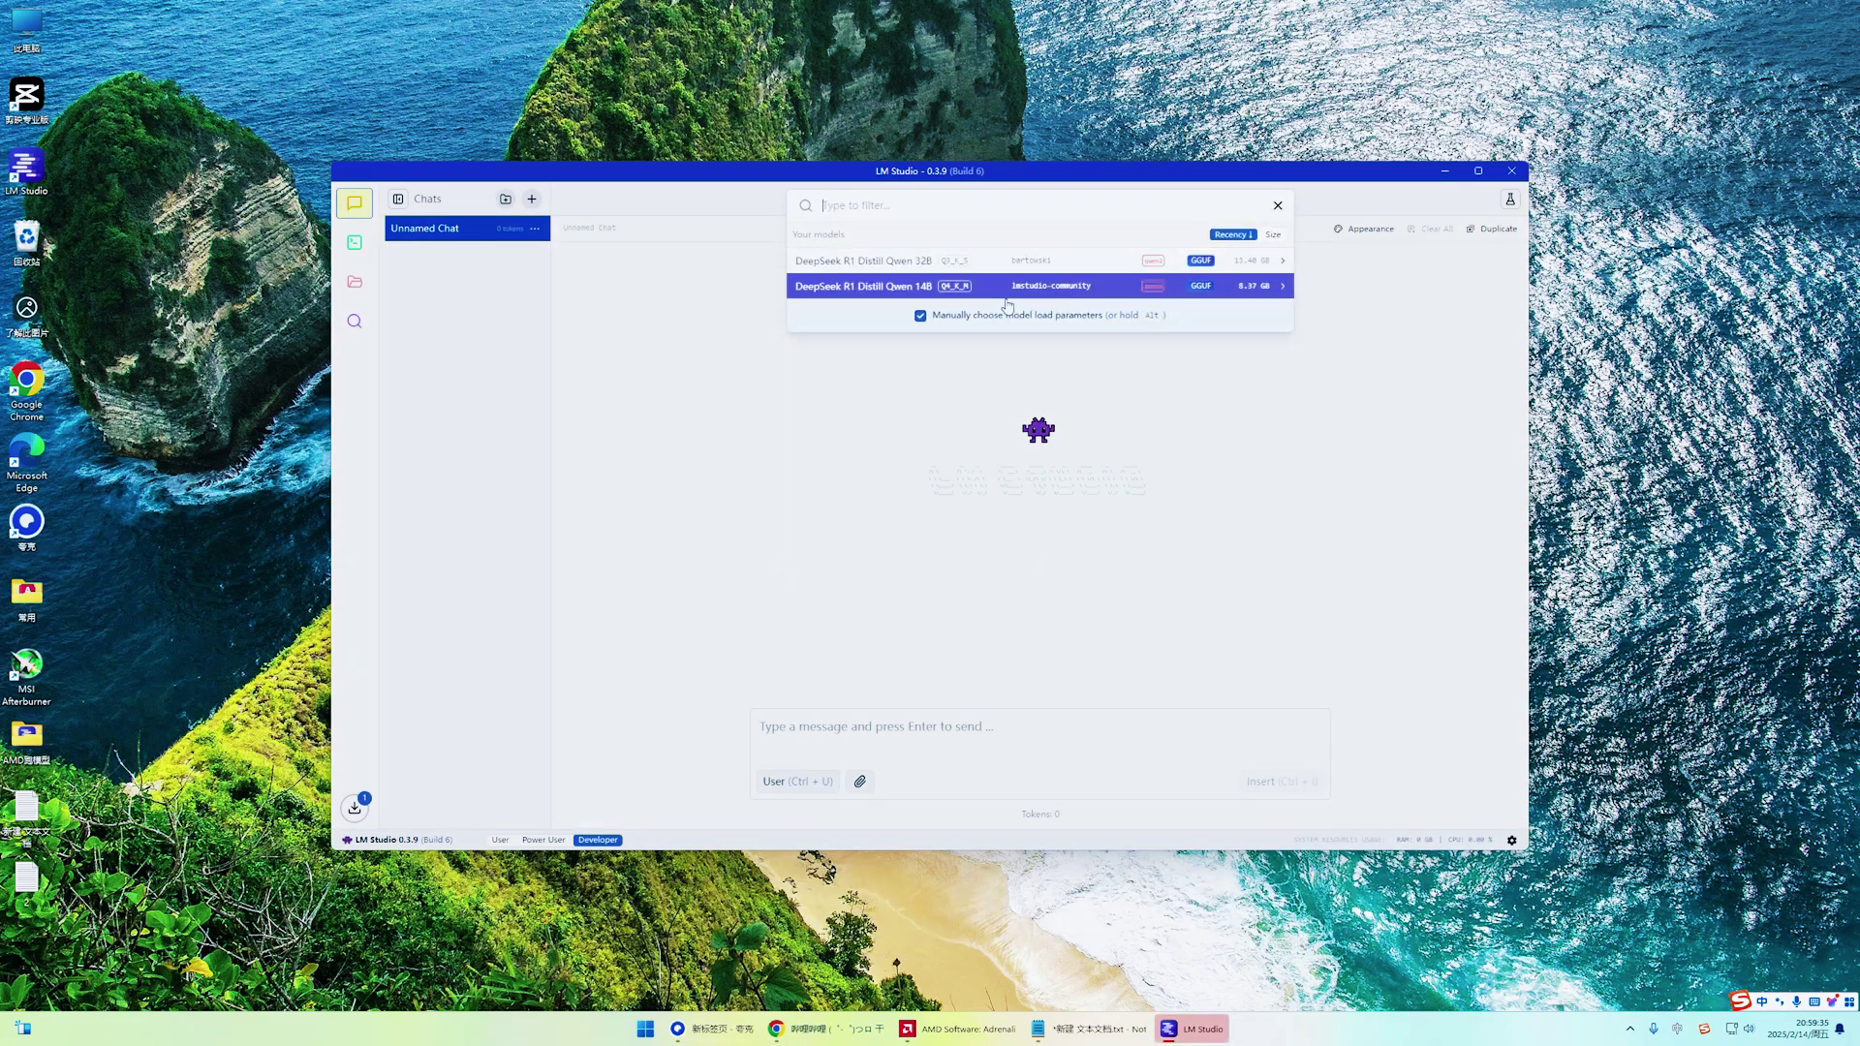
pyautogui.click(809, 382)
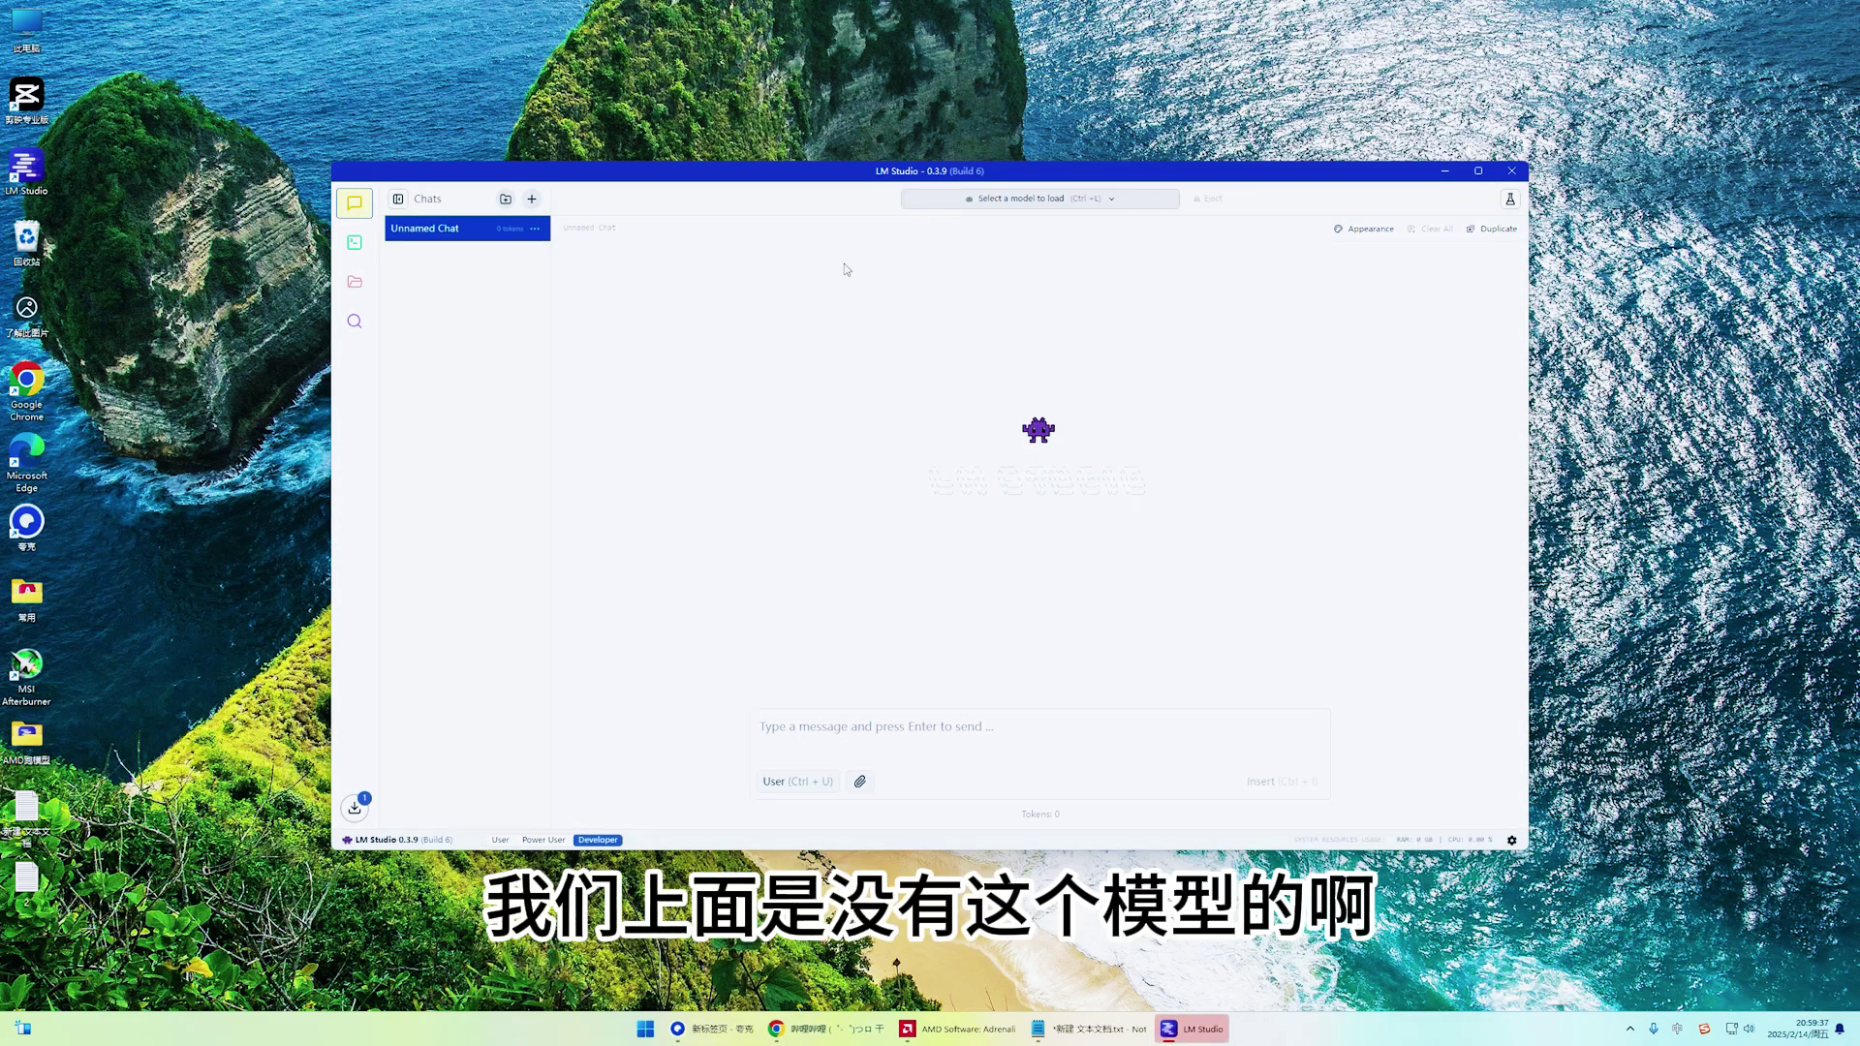
pyautogui.click(353, 323)
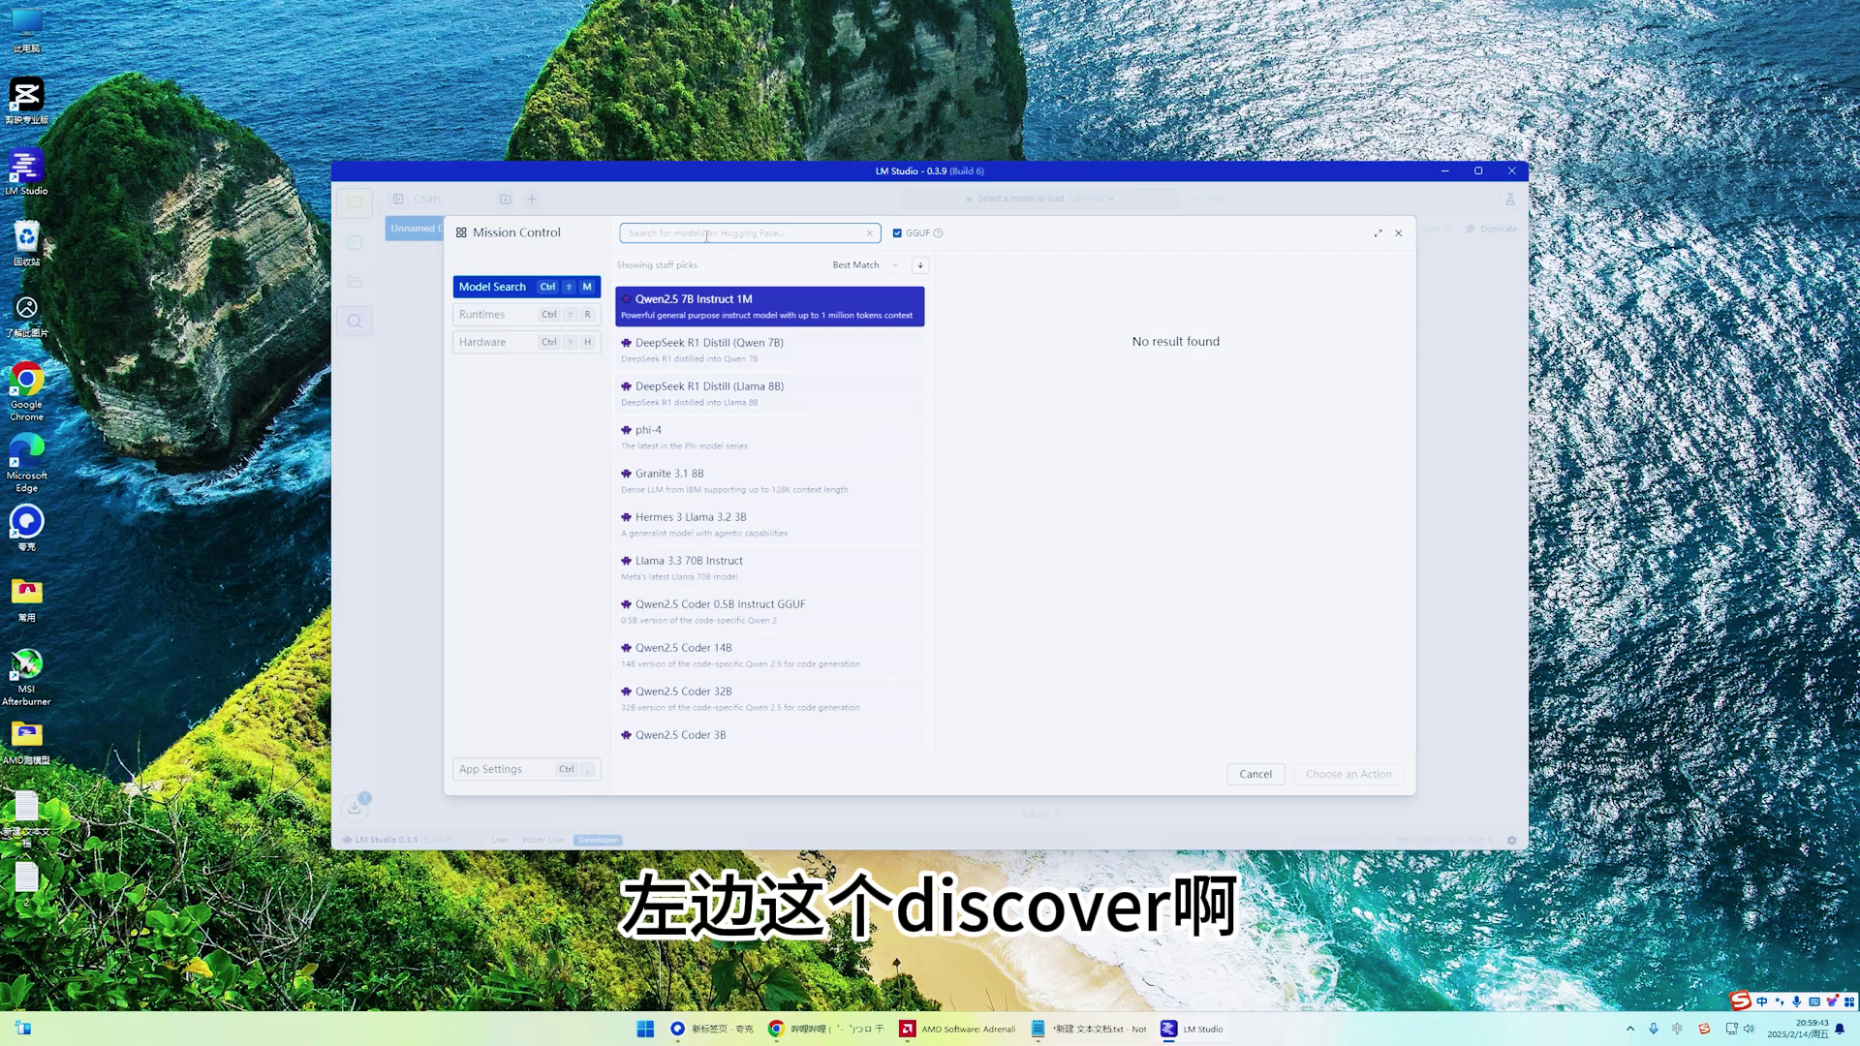
pyautogui.write('deep')
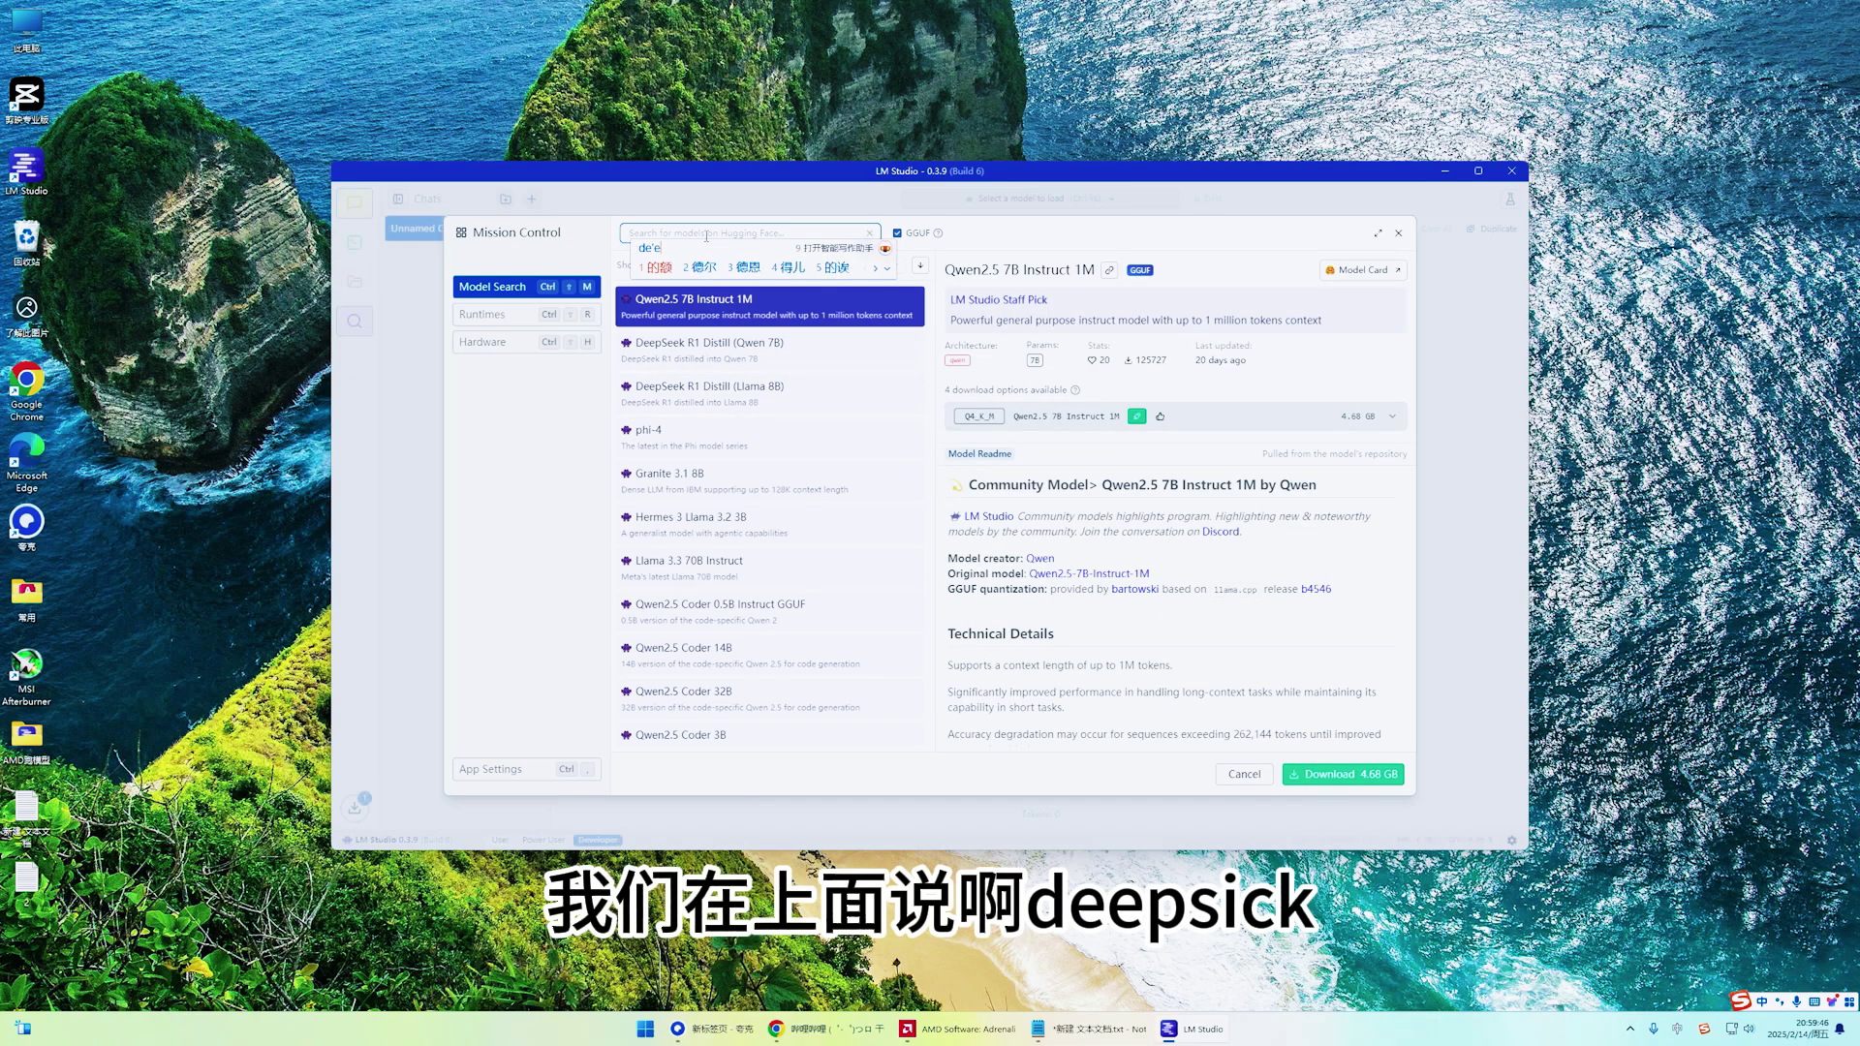
pyautogui.write('seek')
pyautogui.press('space')
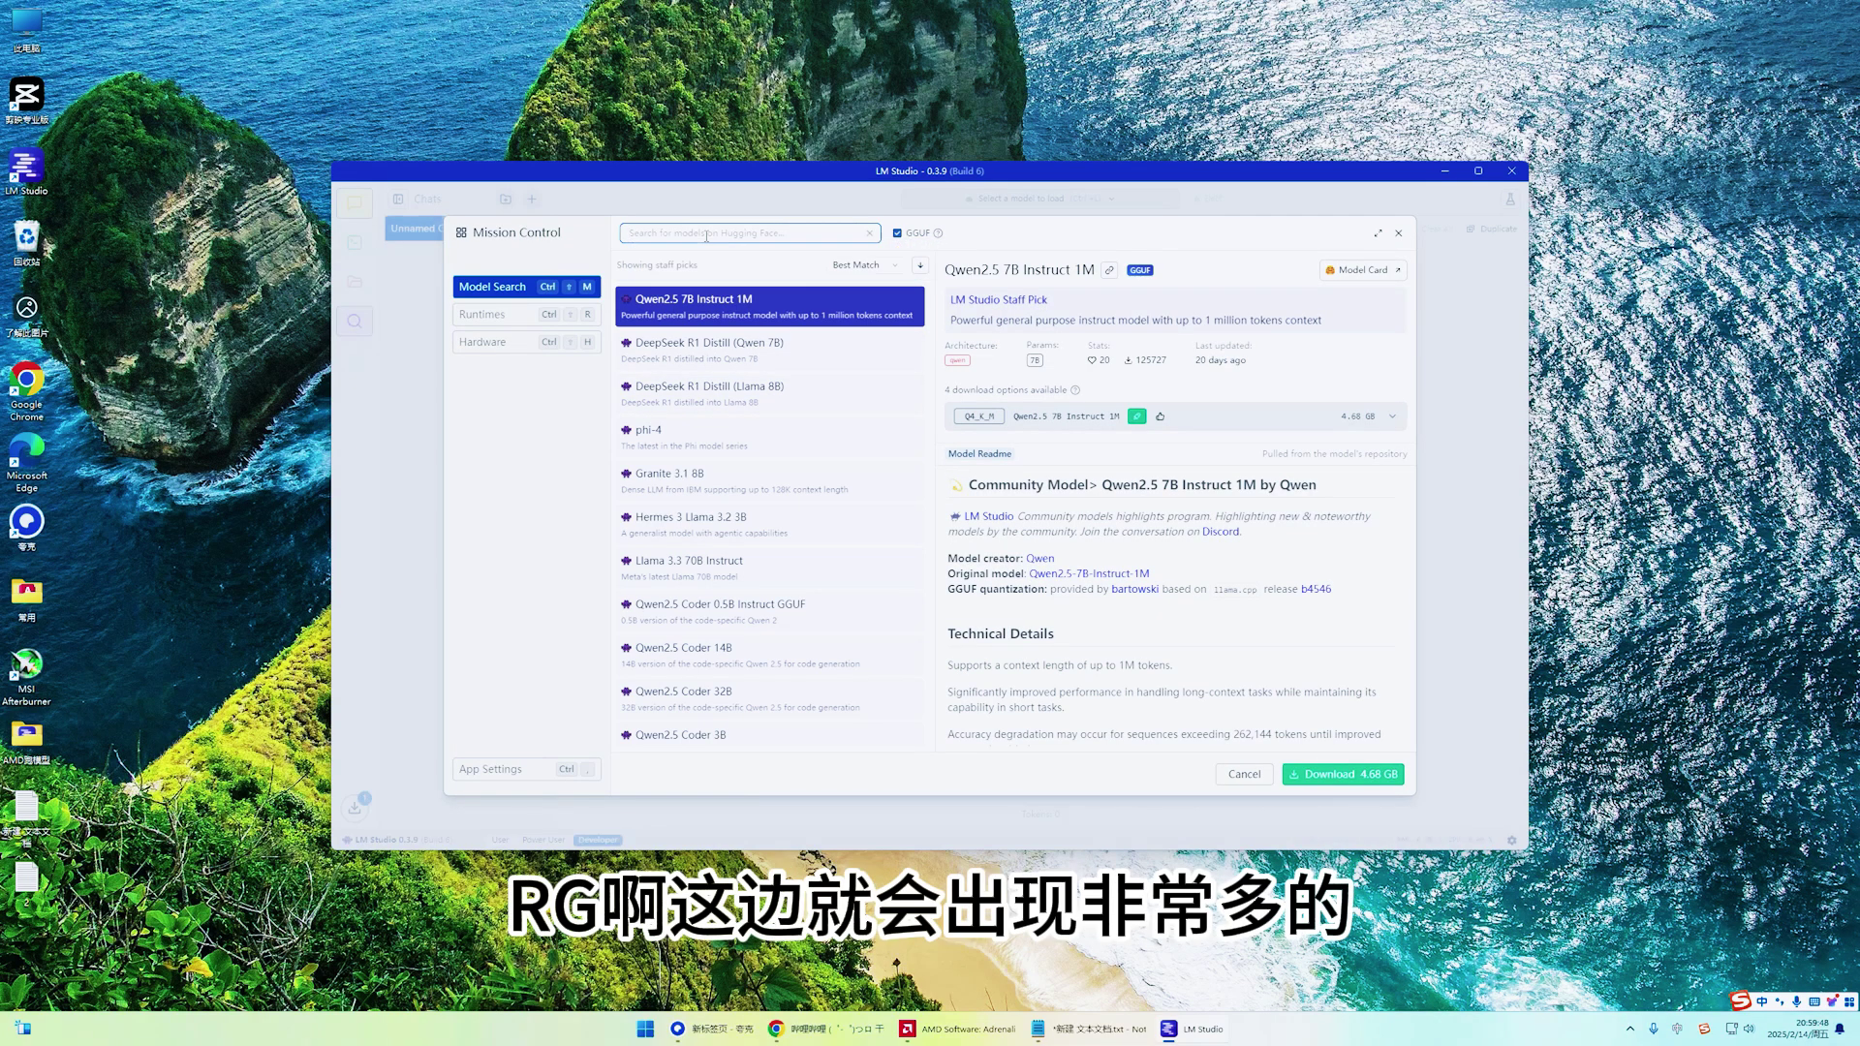
pyautogui.write('r1')
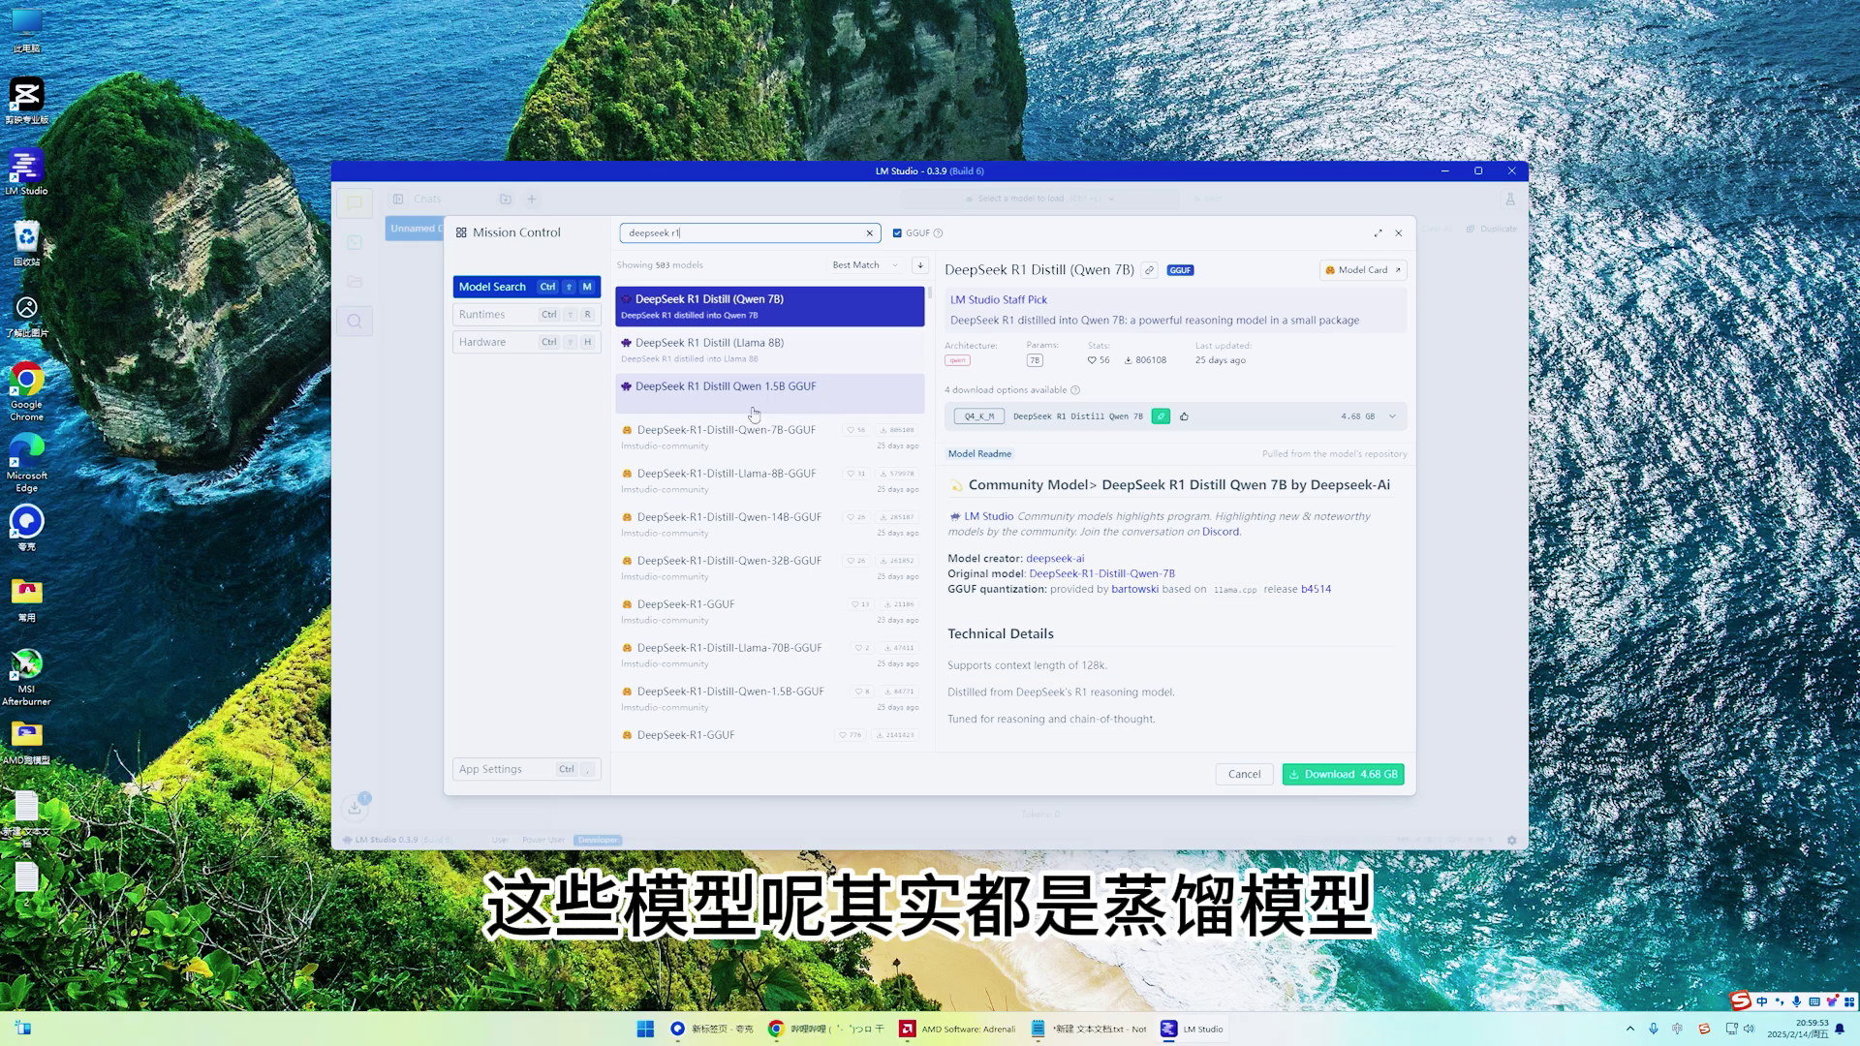
# - Compare the 14B, 32B and 1.5B Qwen distills in the results, ending on DeepSeek-R1-Distill-Qwen-32B-GGUF
pyautogui.click(789, 535)
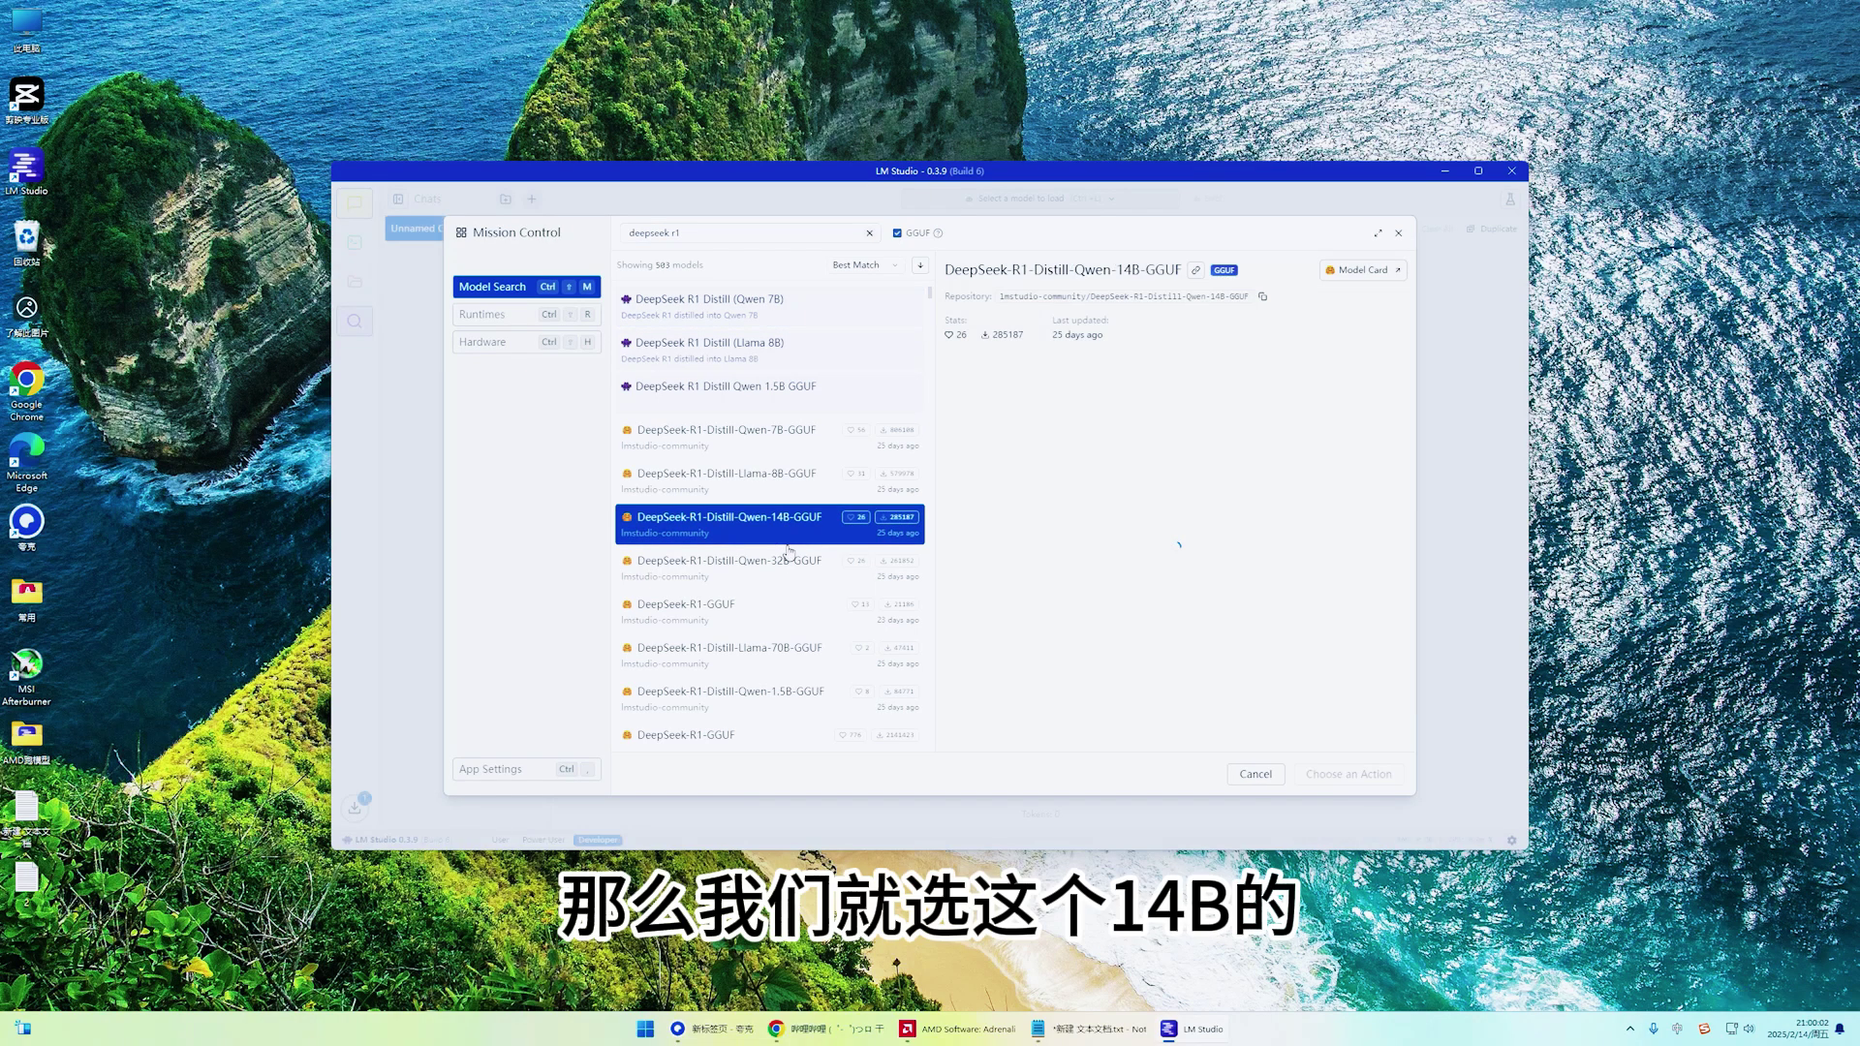
pyautogui.click(775, 573)
pyautogui.click(789, 535)
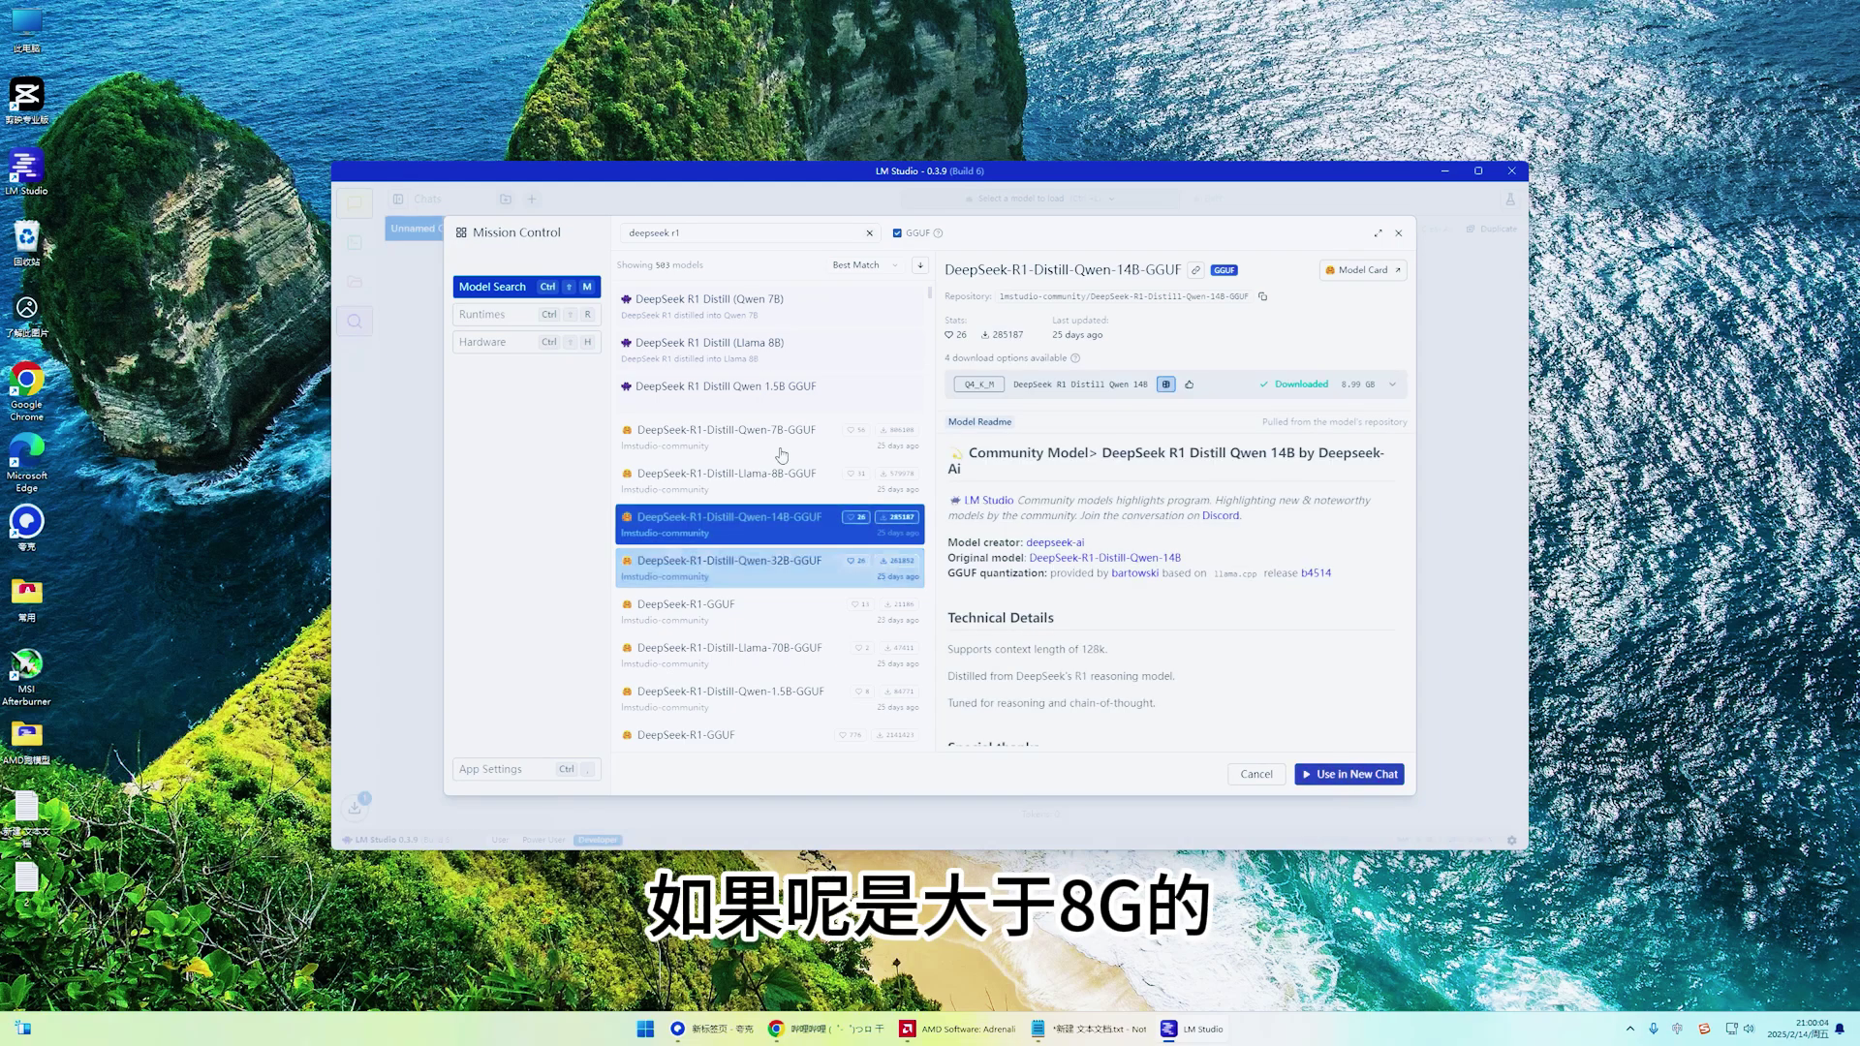
pyautogui.click(786, 392)
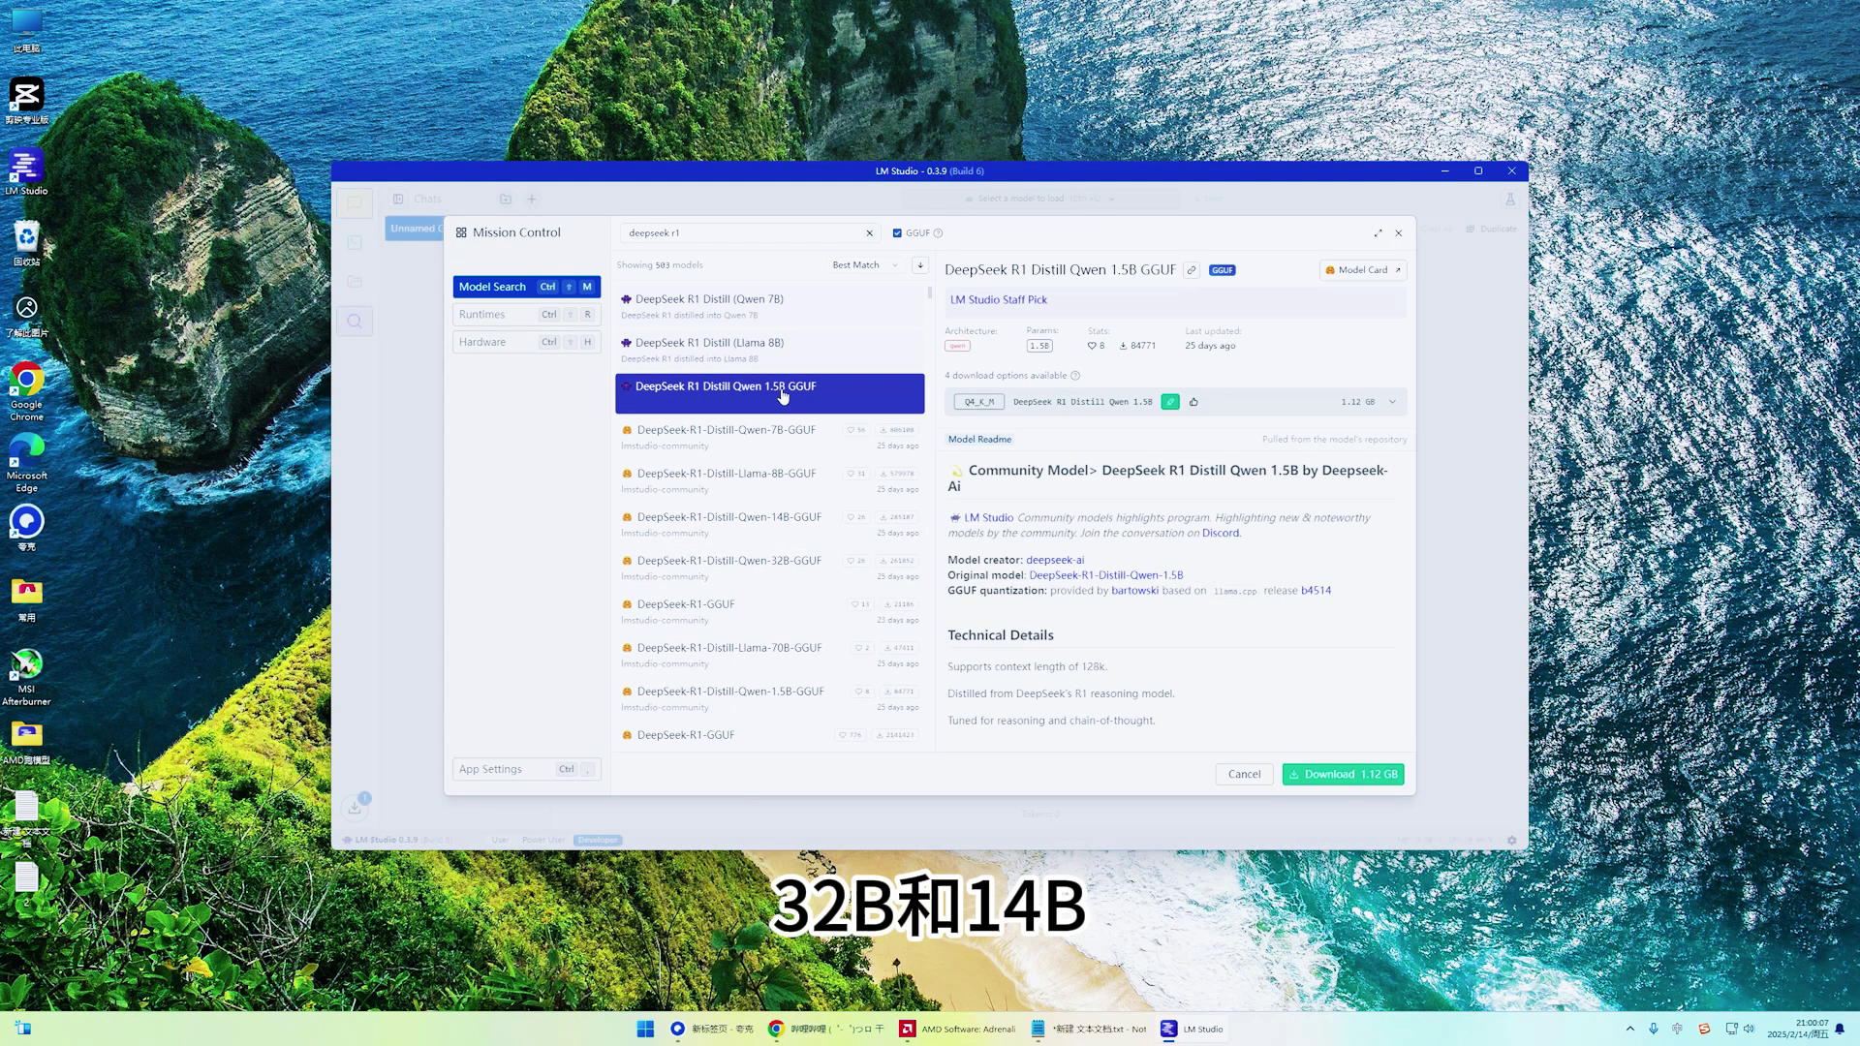
pyautogui.click(789, 529)
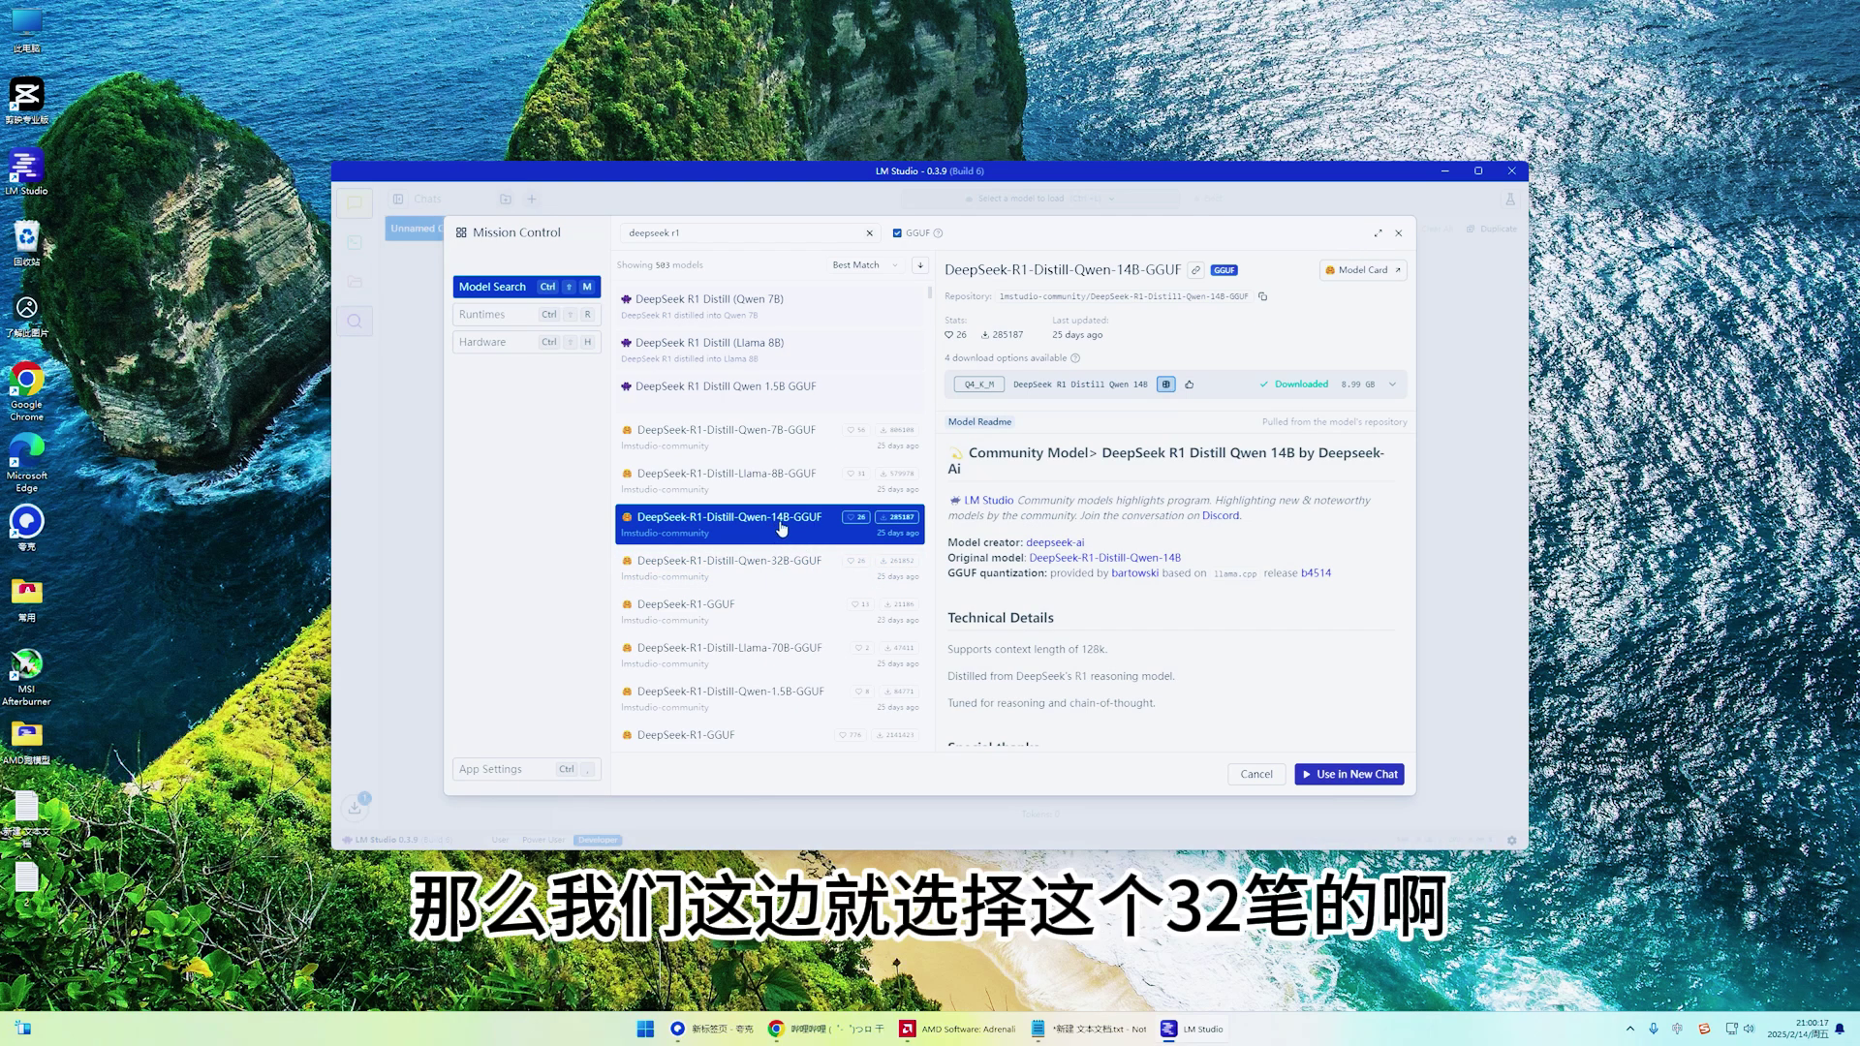
pyautogui.click(782, 568)
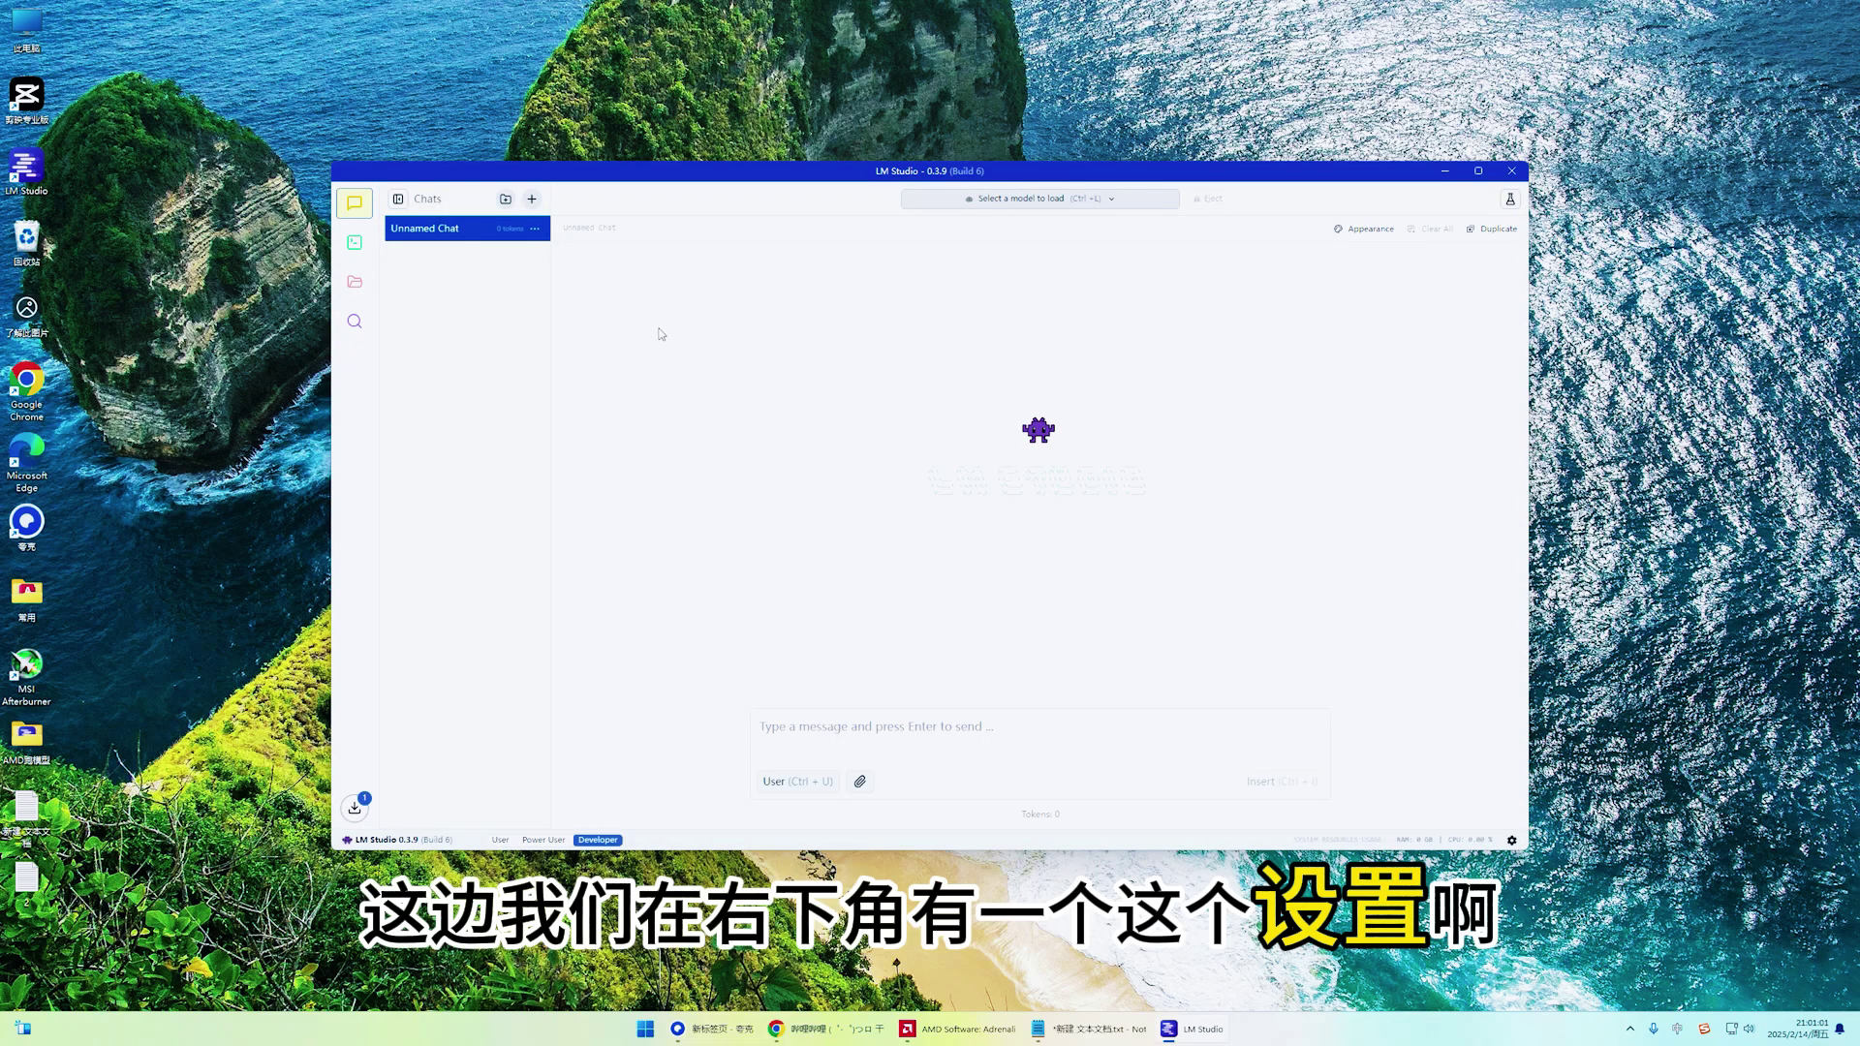
# - Review the app settings for the language choices and the Hugging Face Proxy option, keeping English, and close them
pyautogui.click(1512, 842)
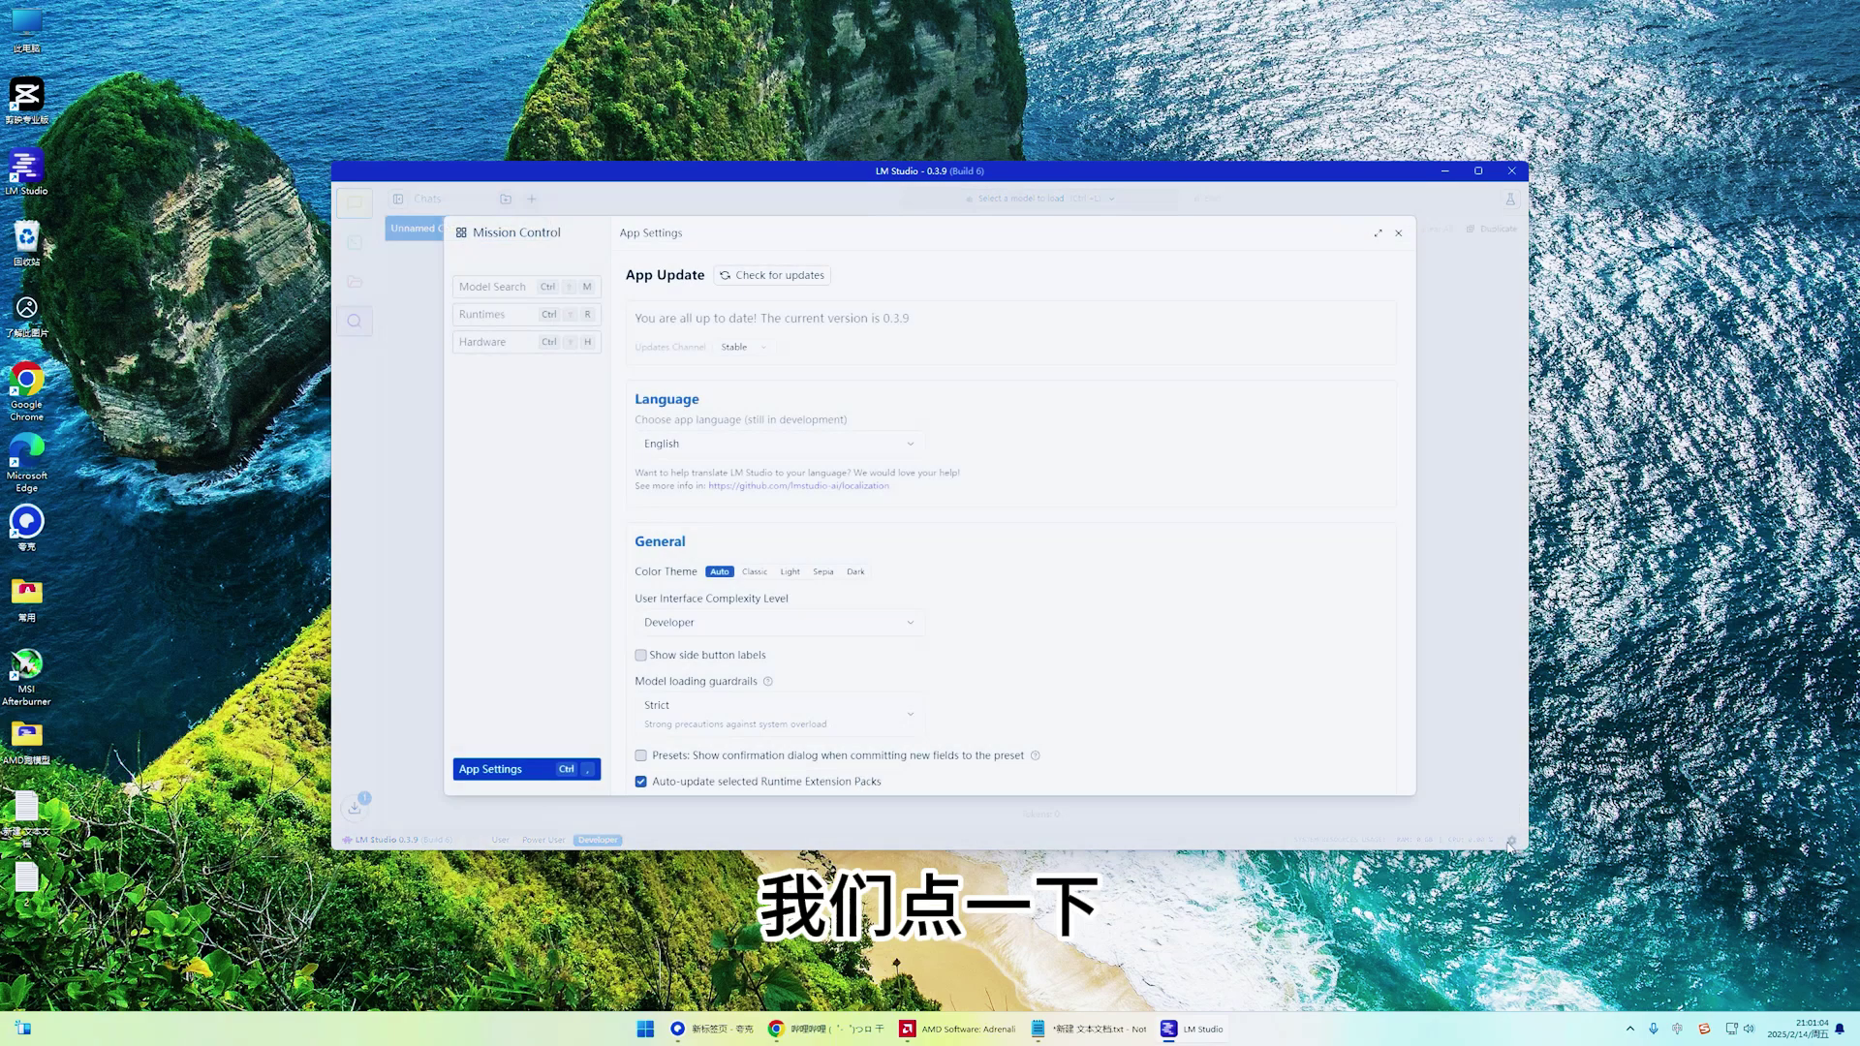
pyautogui.click(717, 448)
pyautogui.scroll(-5, 757, 678)
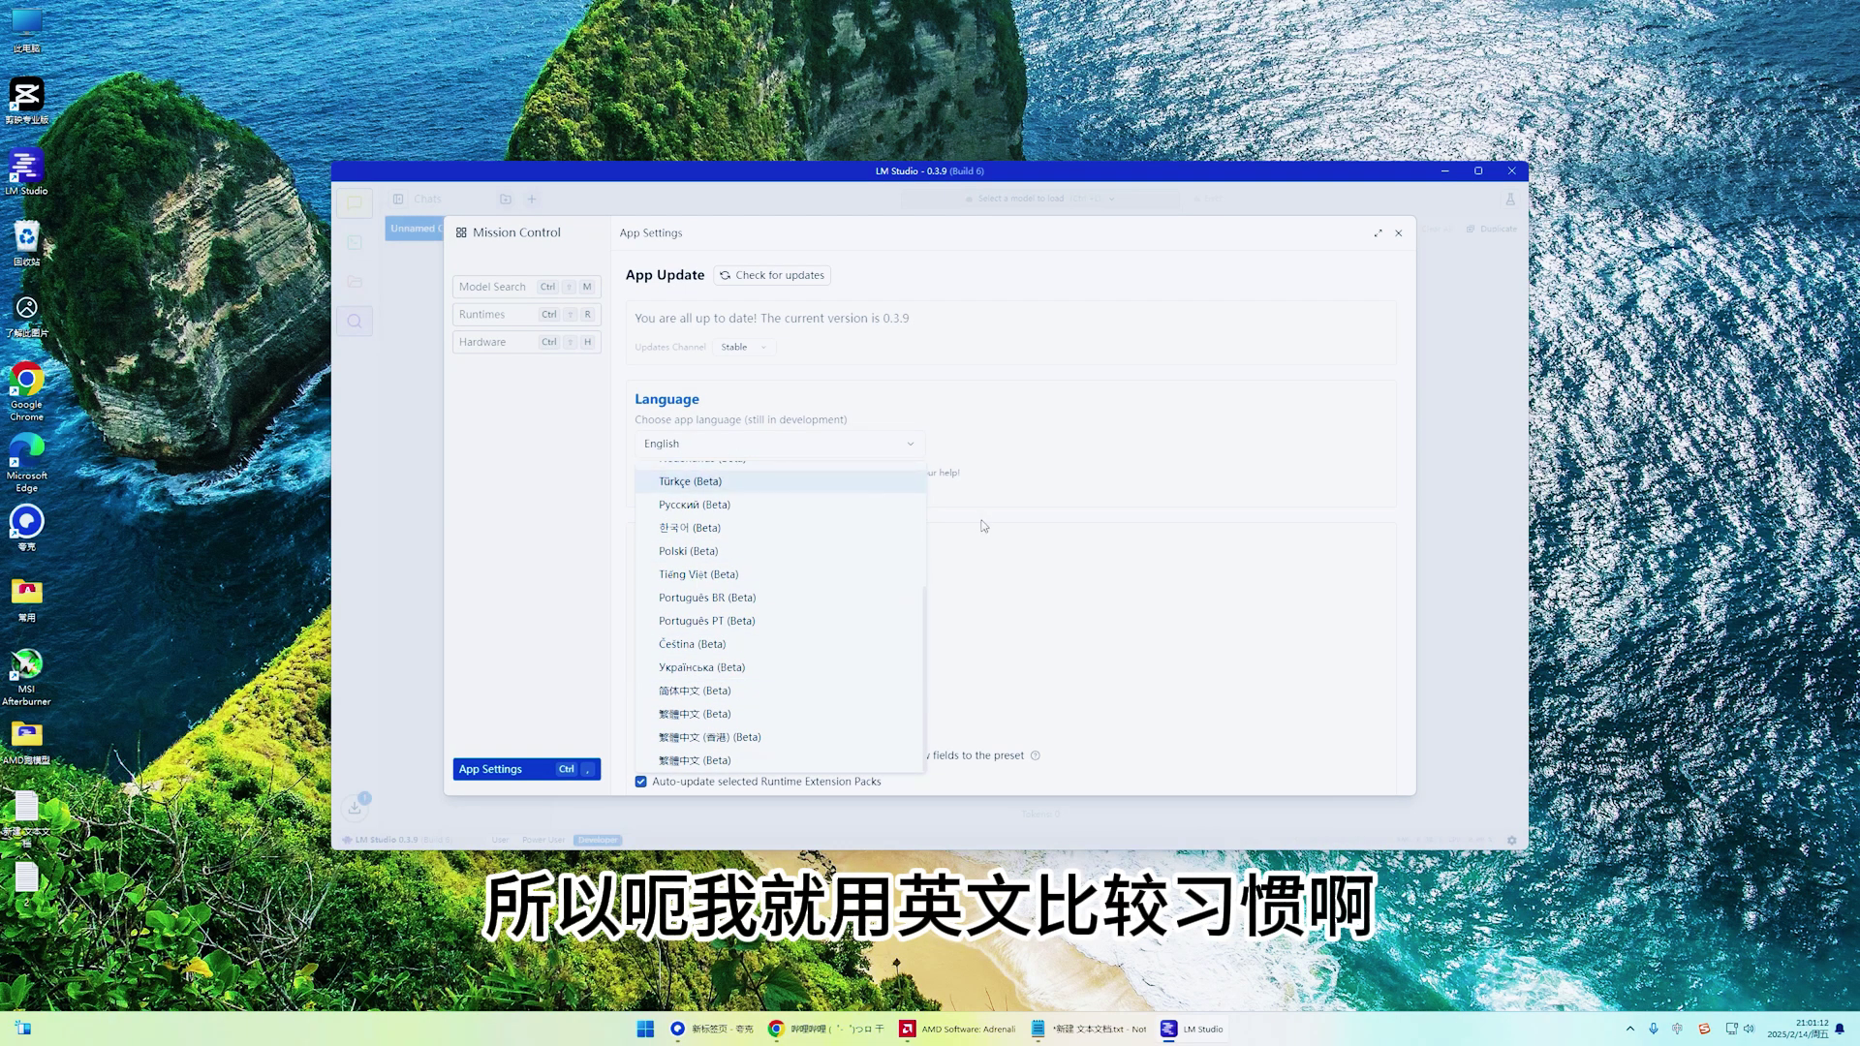
pyautogui.click(1029, 447)
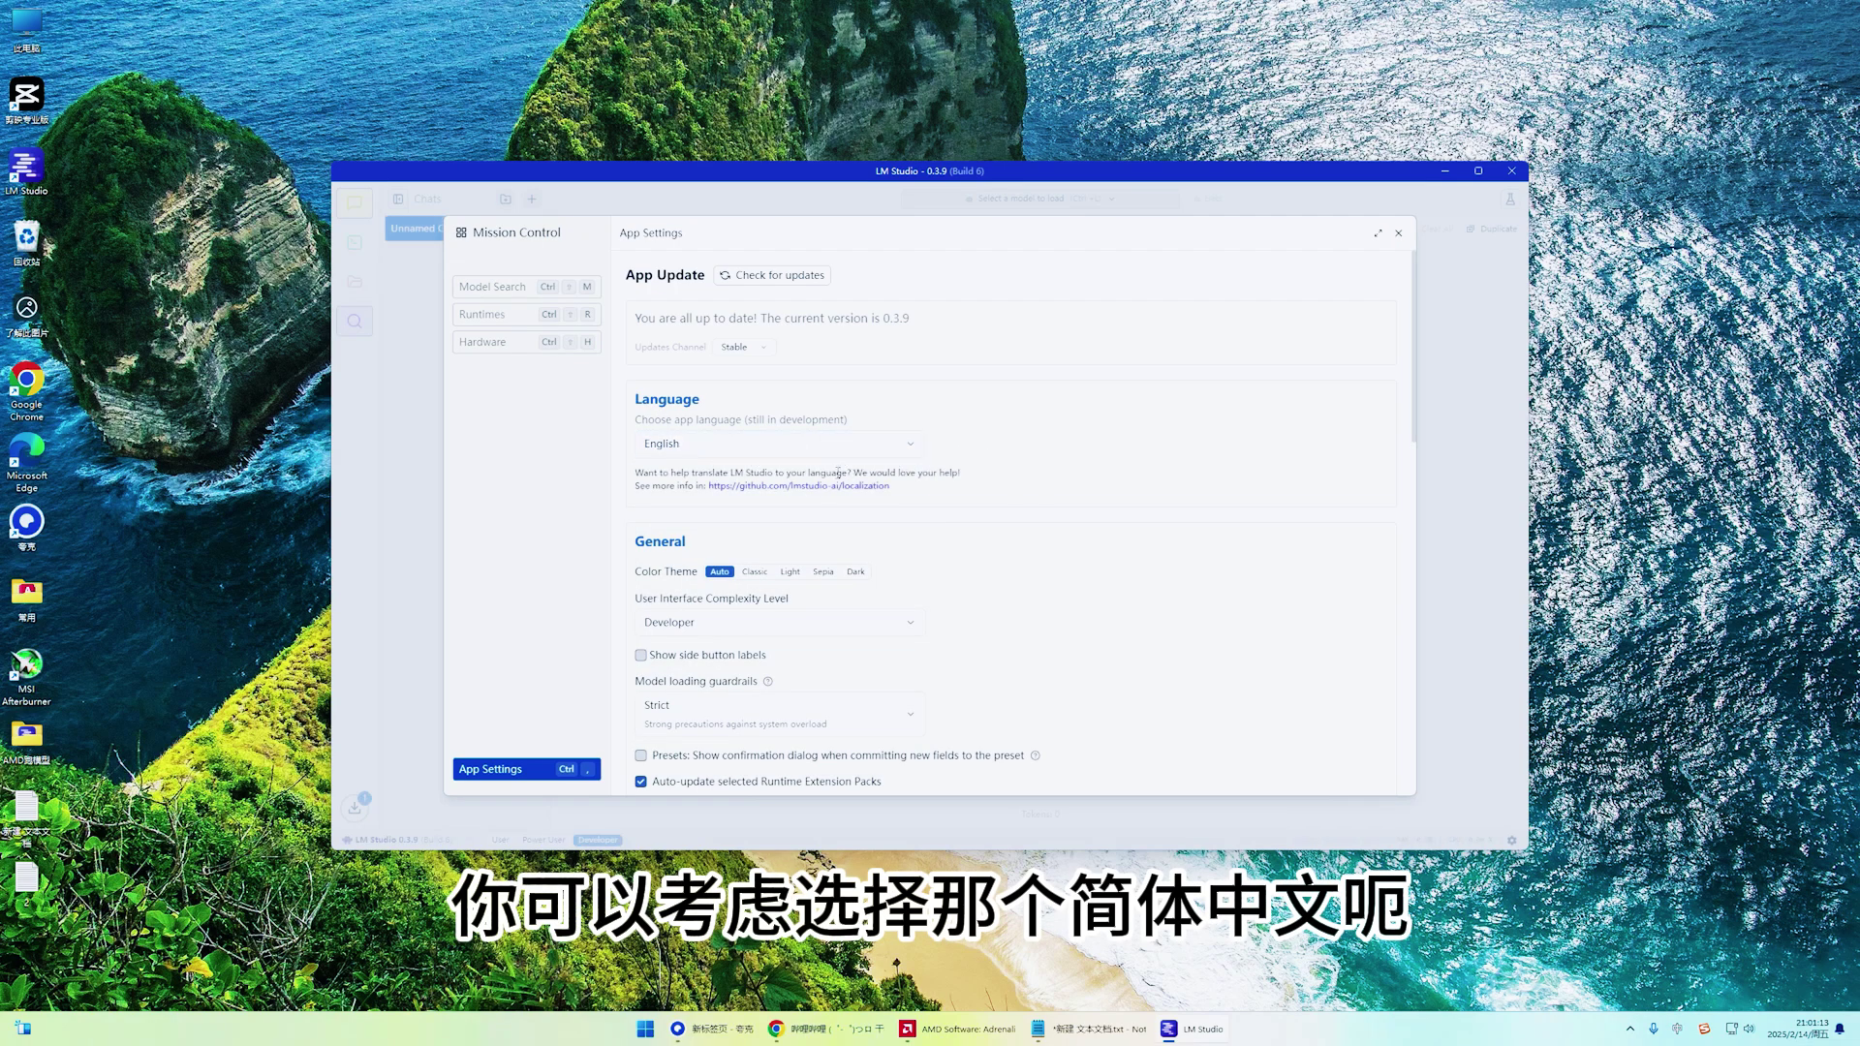
pyautogui.scroll(-2, 831, 602)
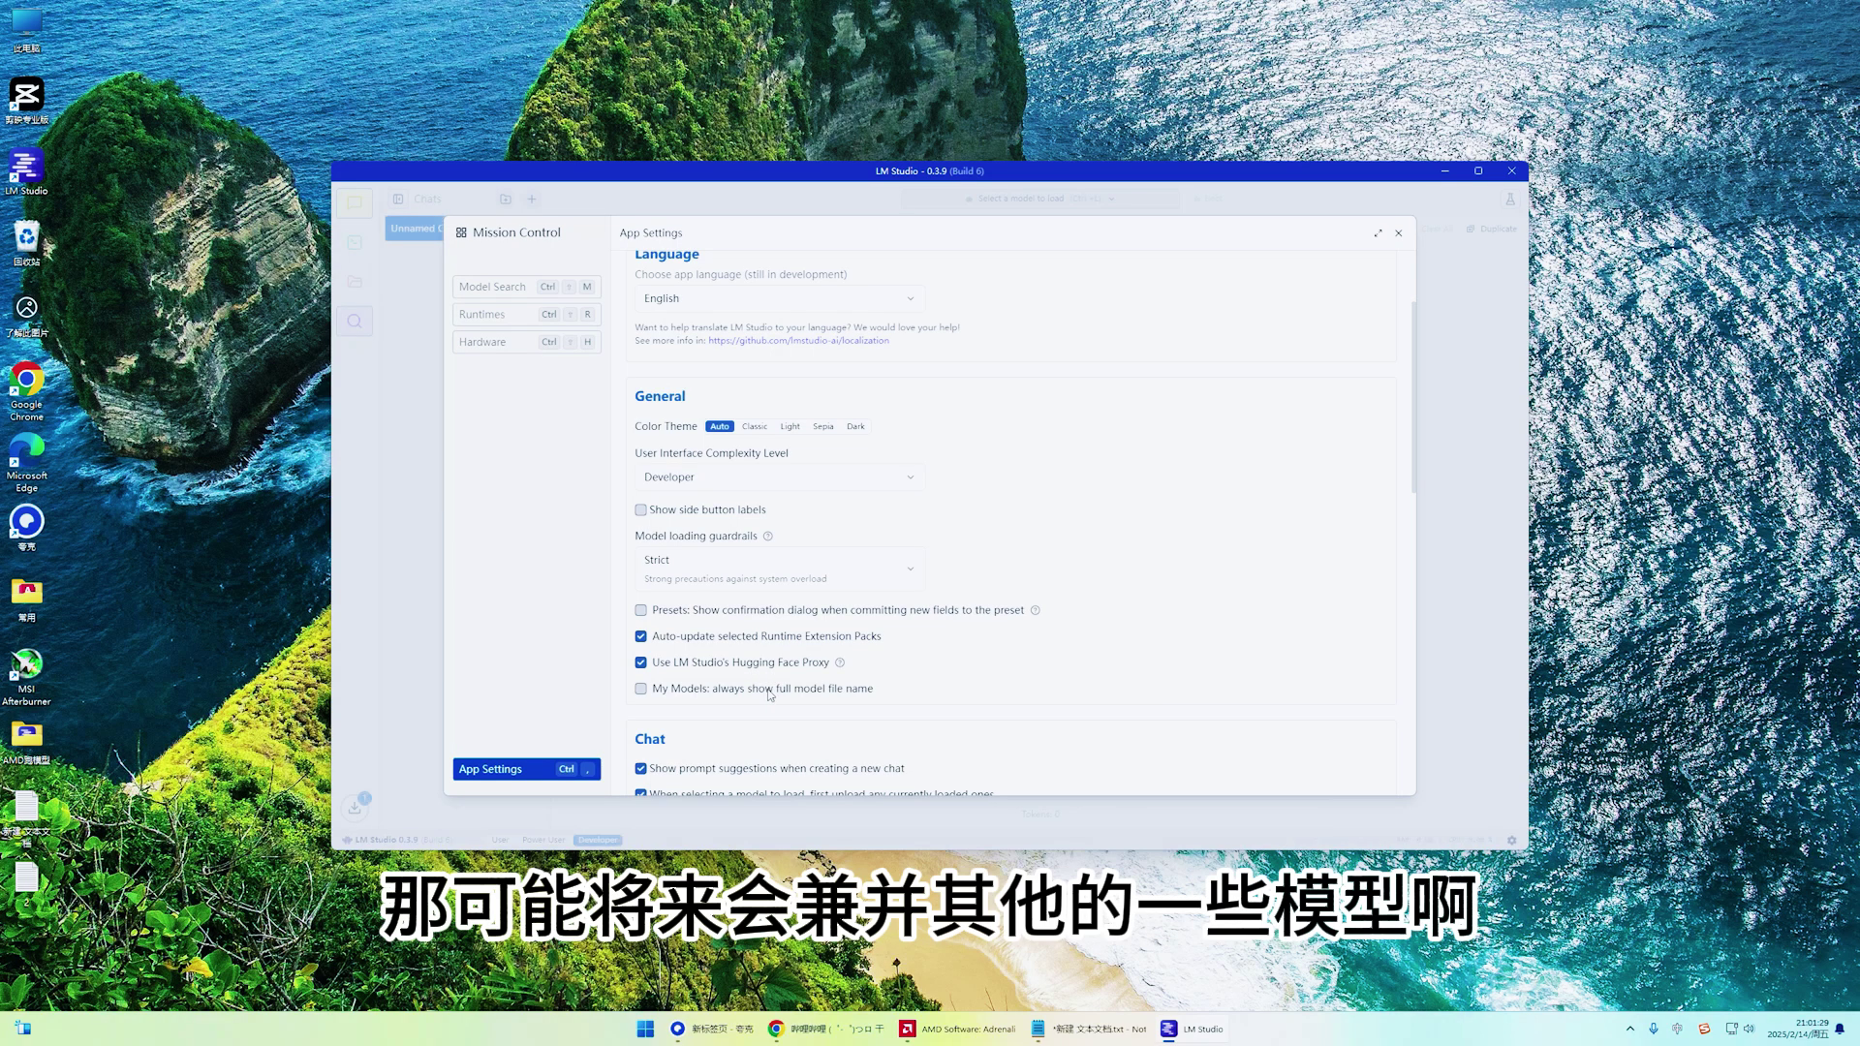
pyautogui.moveTo(856, 664)
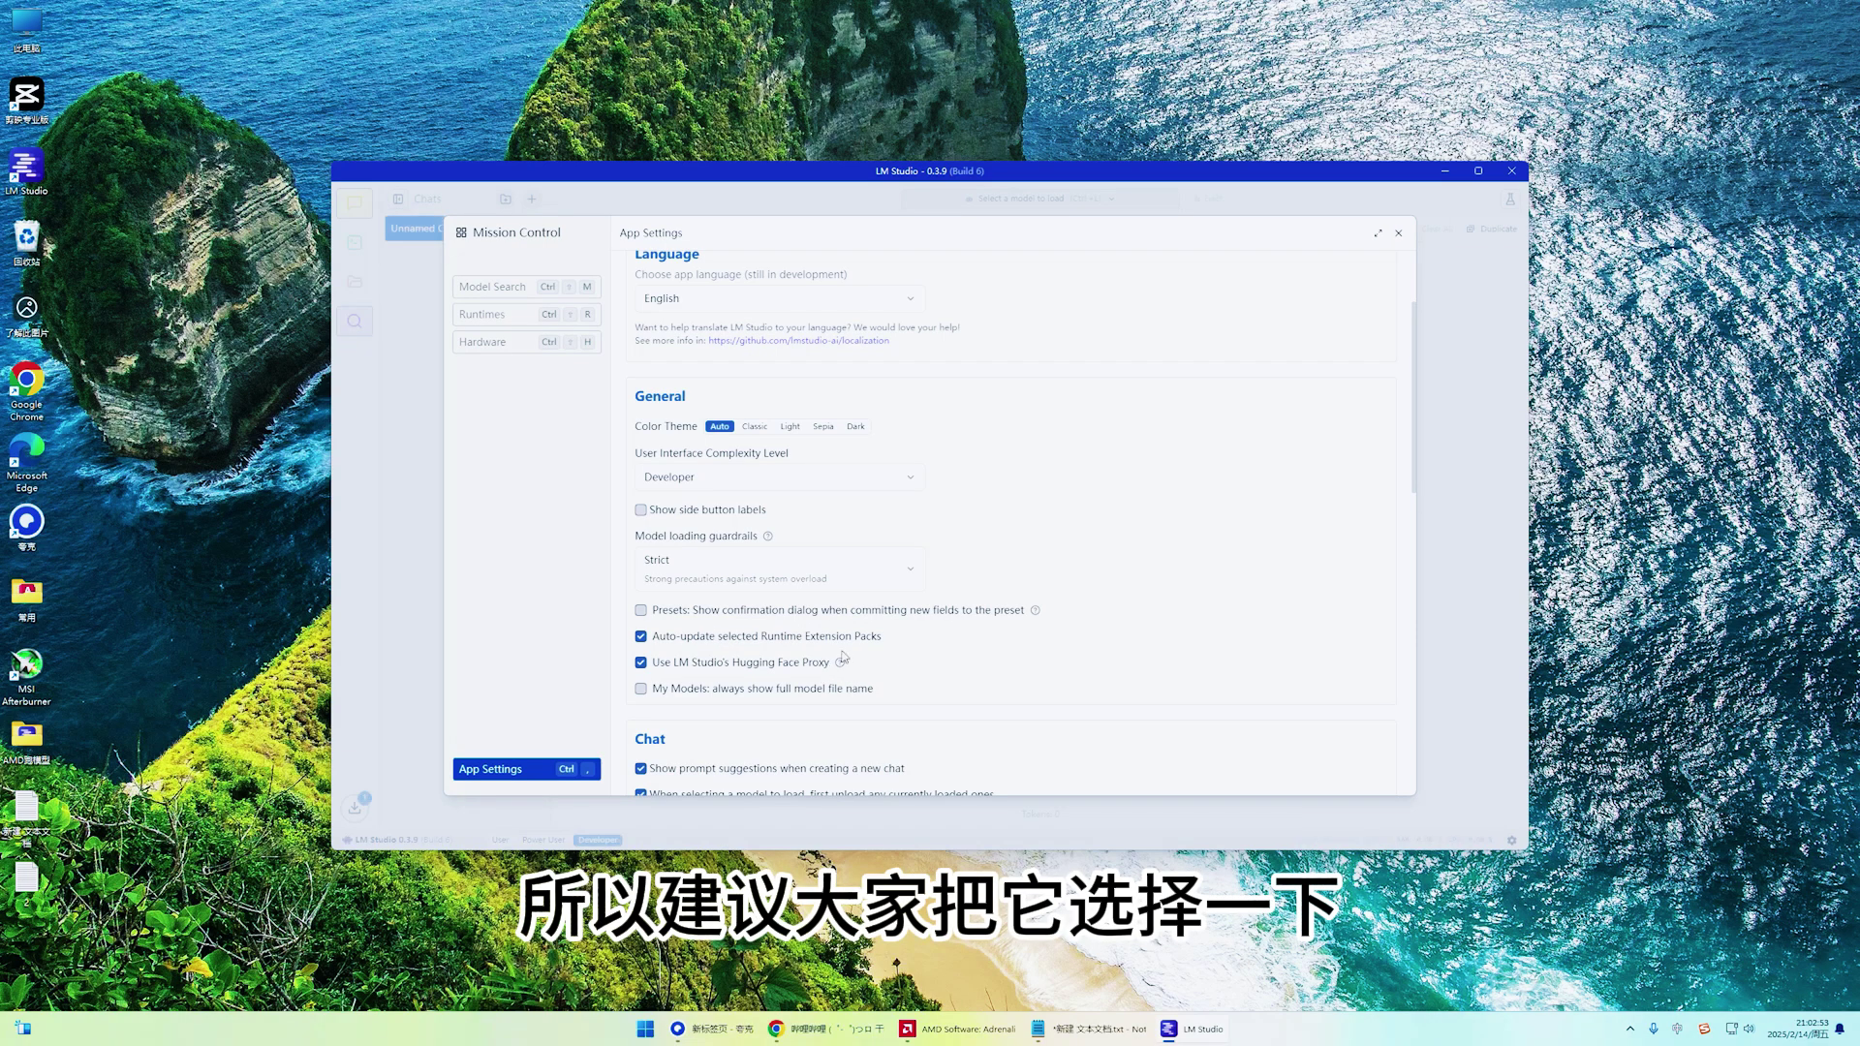
pyautogui.click(1398, 233)
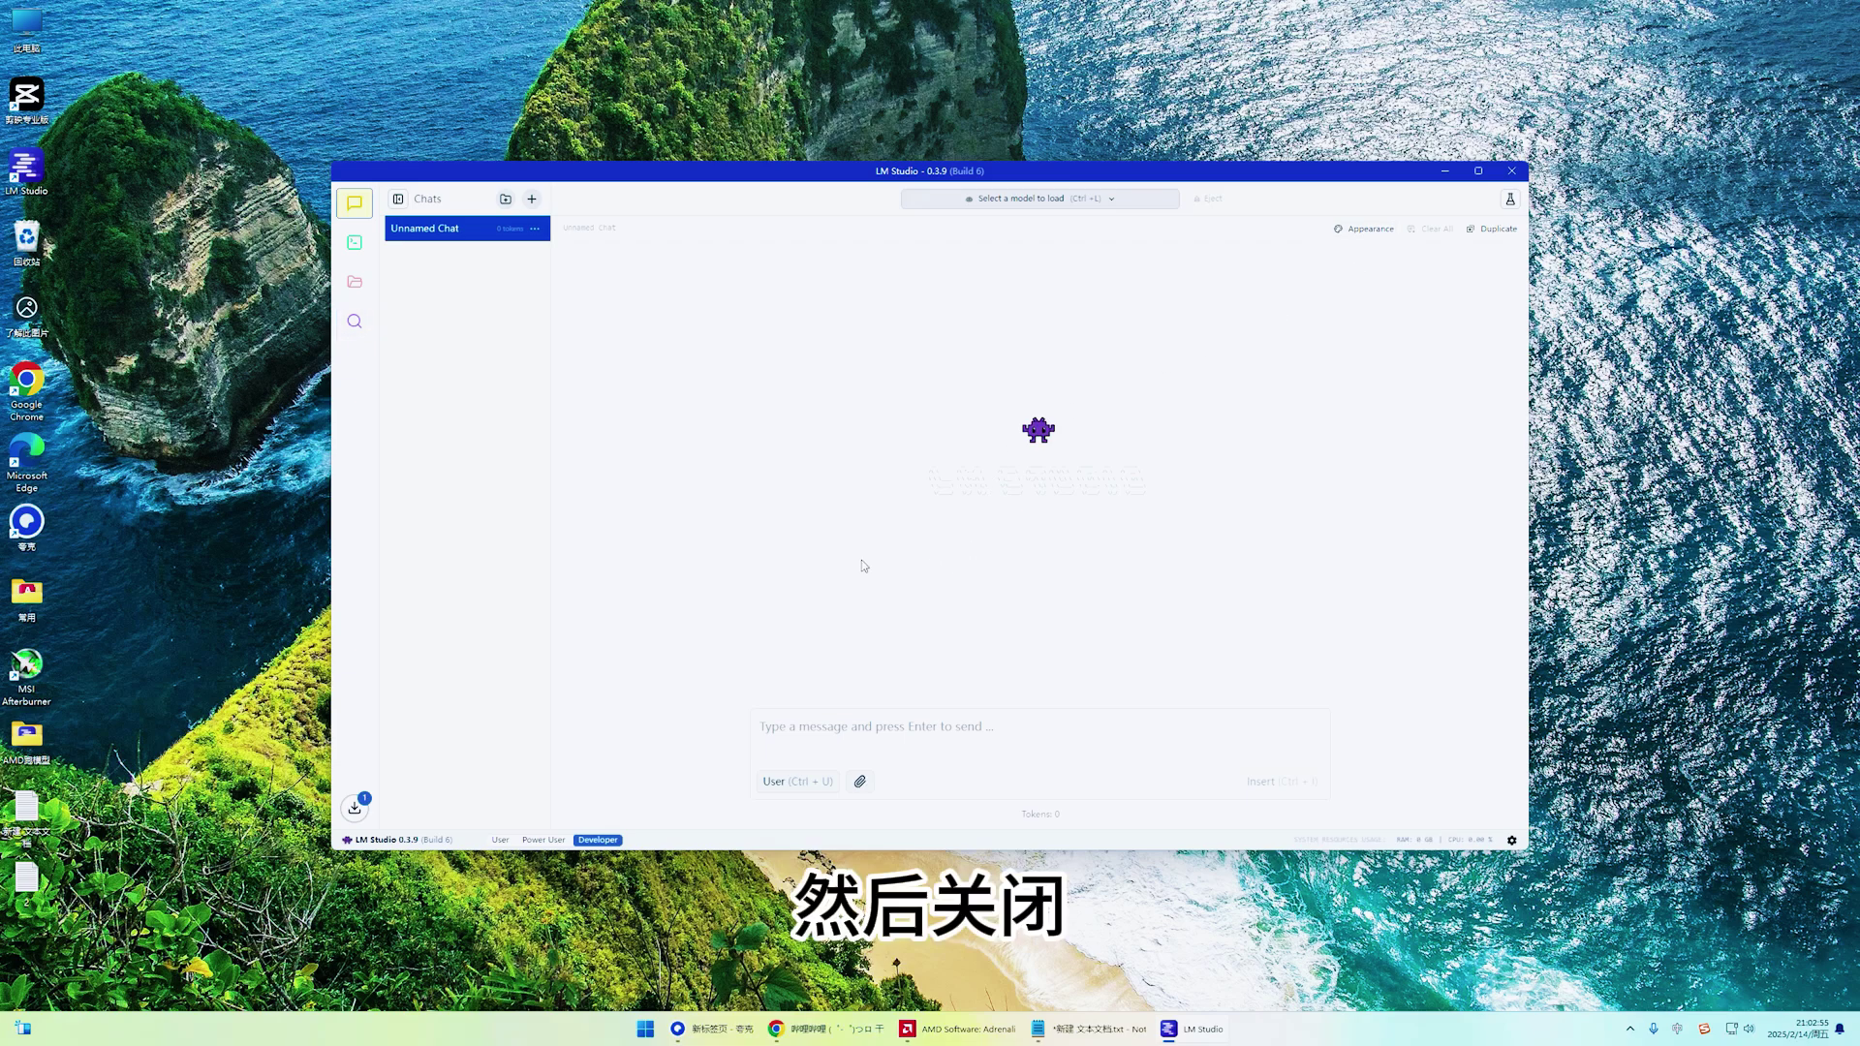
# - Open the load parameters of DeepSeek R1 Distill Qwen 32B and review its context length and GPU offload values
pyautogui.click(1048, 205)
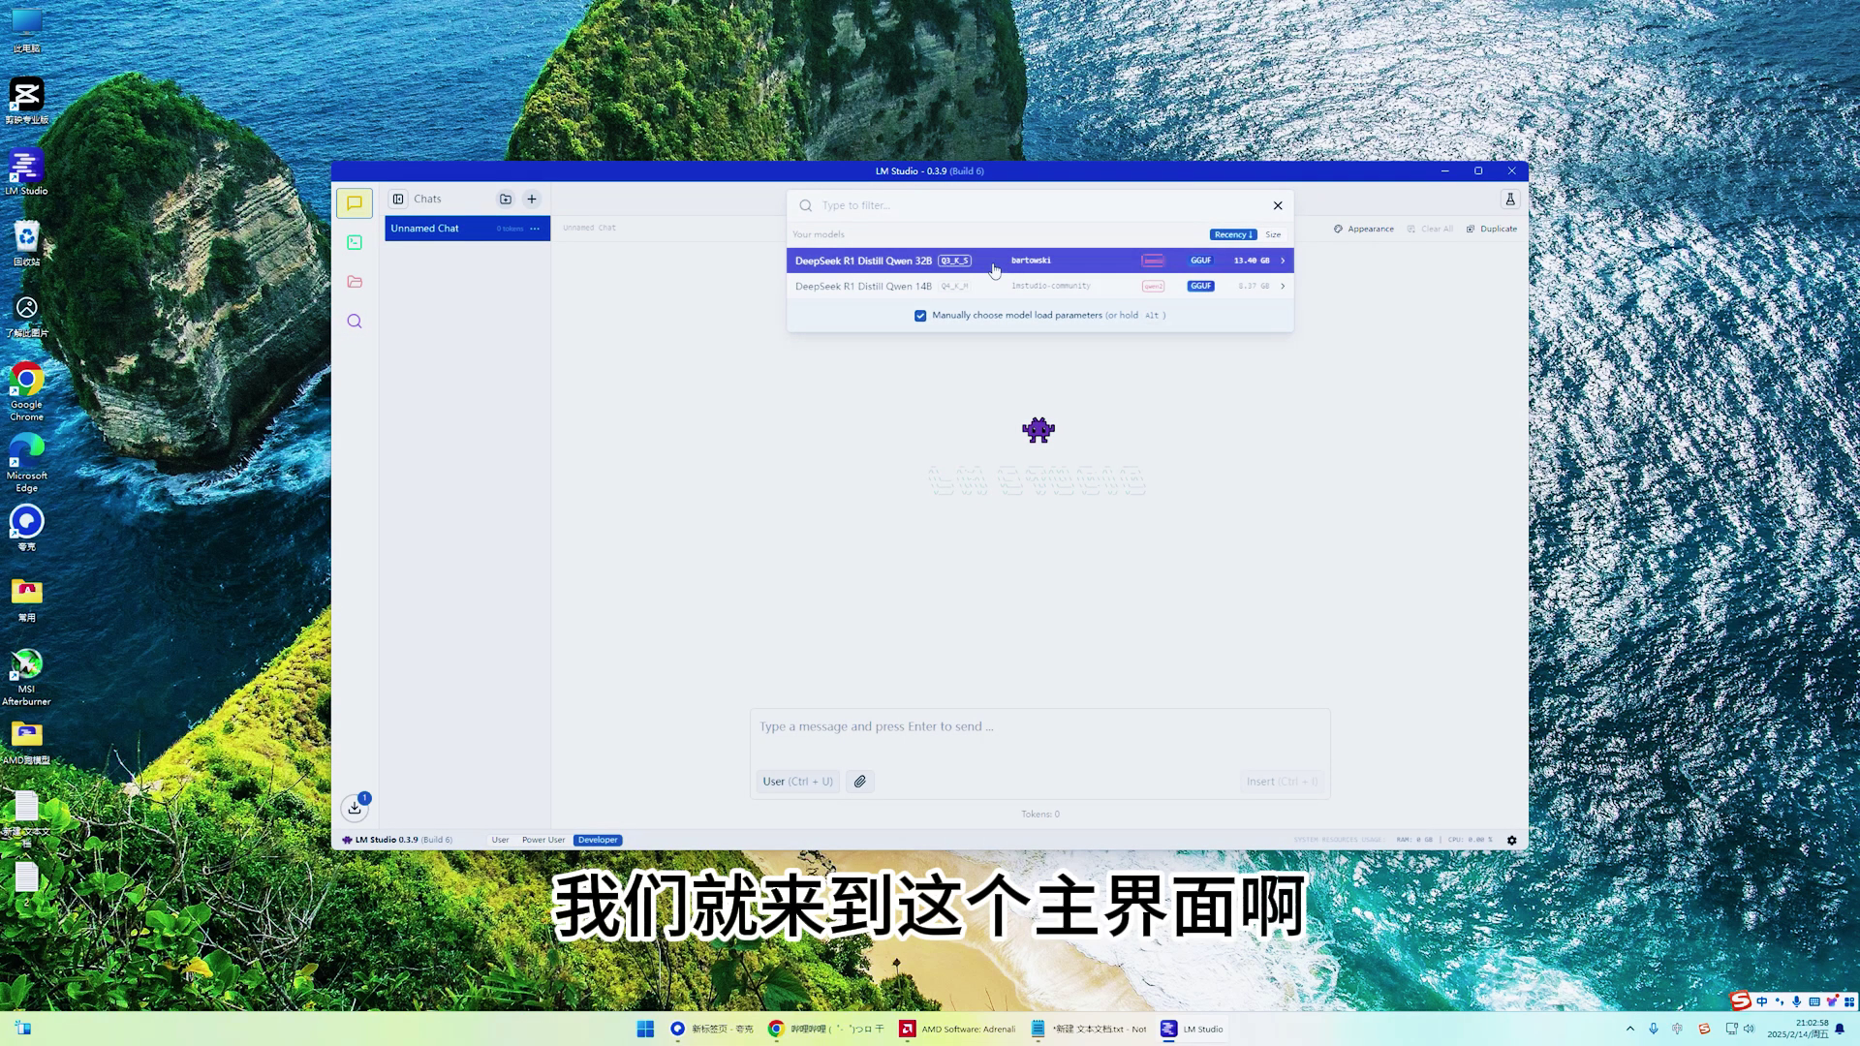
pyautogui.click(1107, 263)
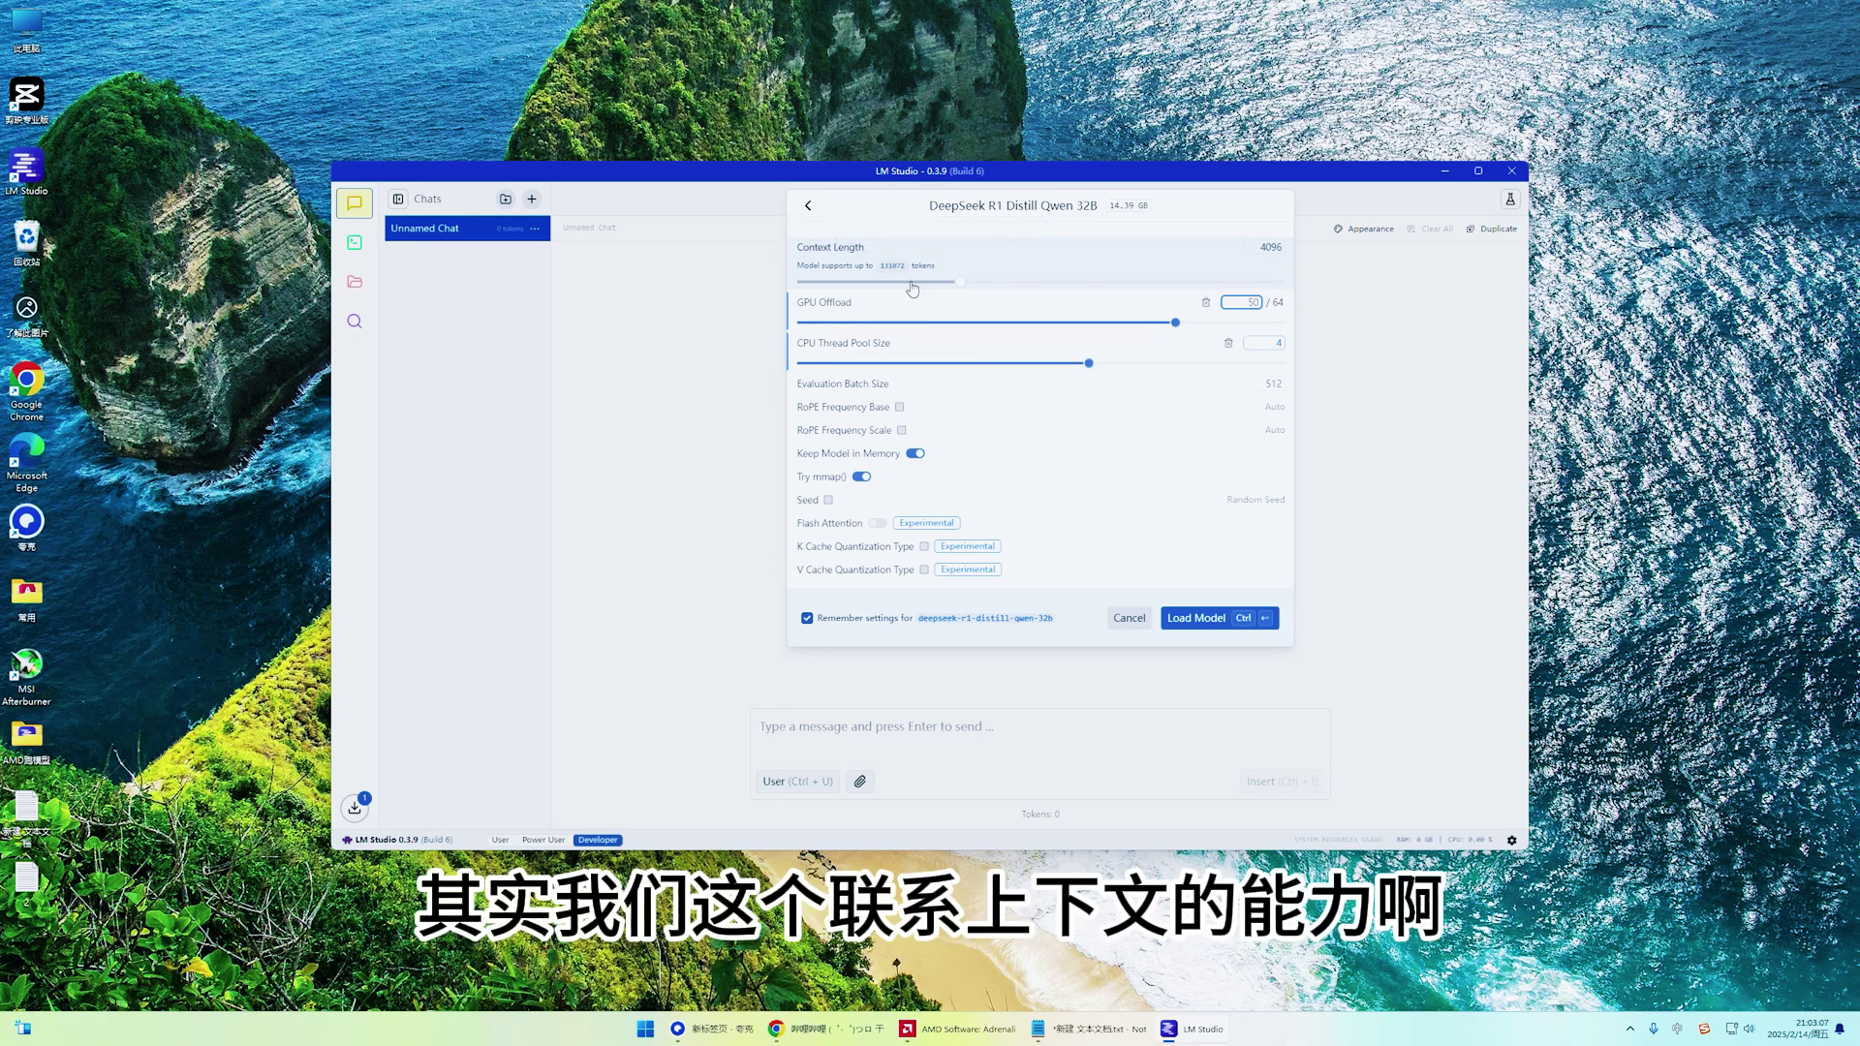
pyautogui.doubleClick(1261, 249)
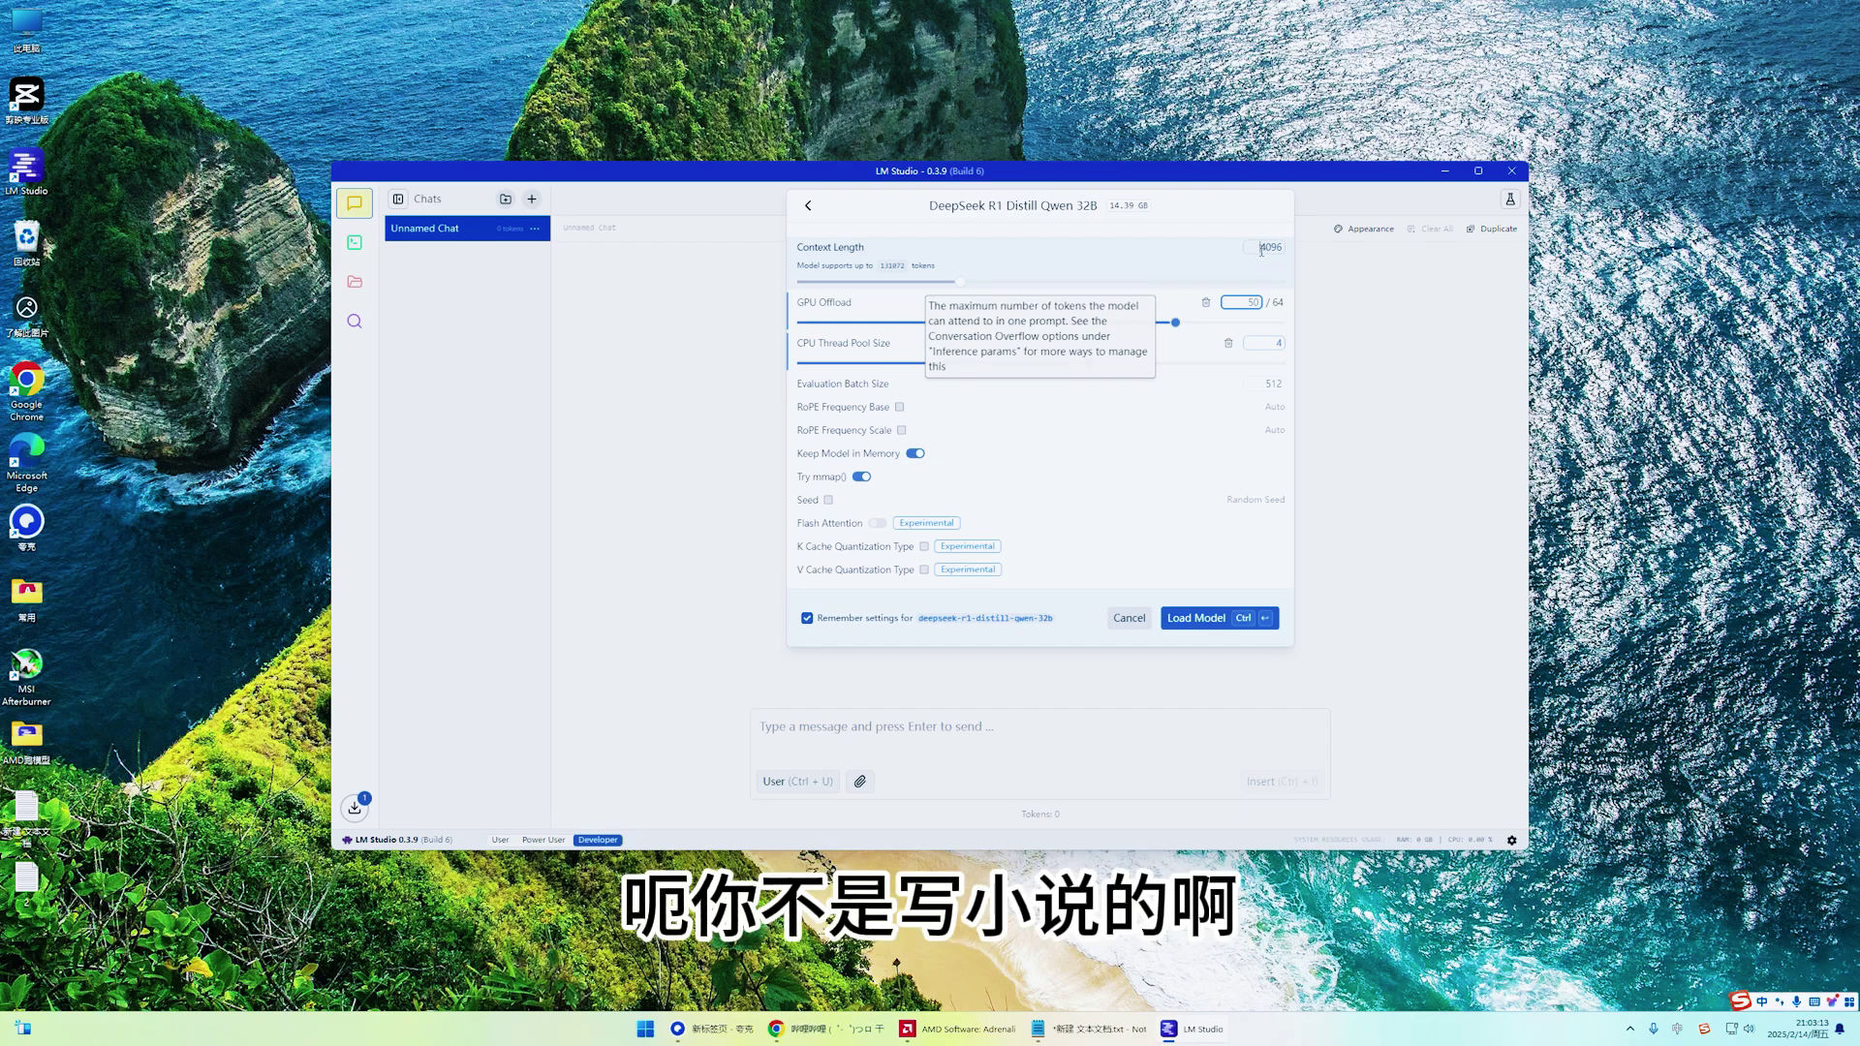
pyautogui.click(1329, 272)
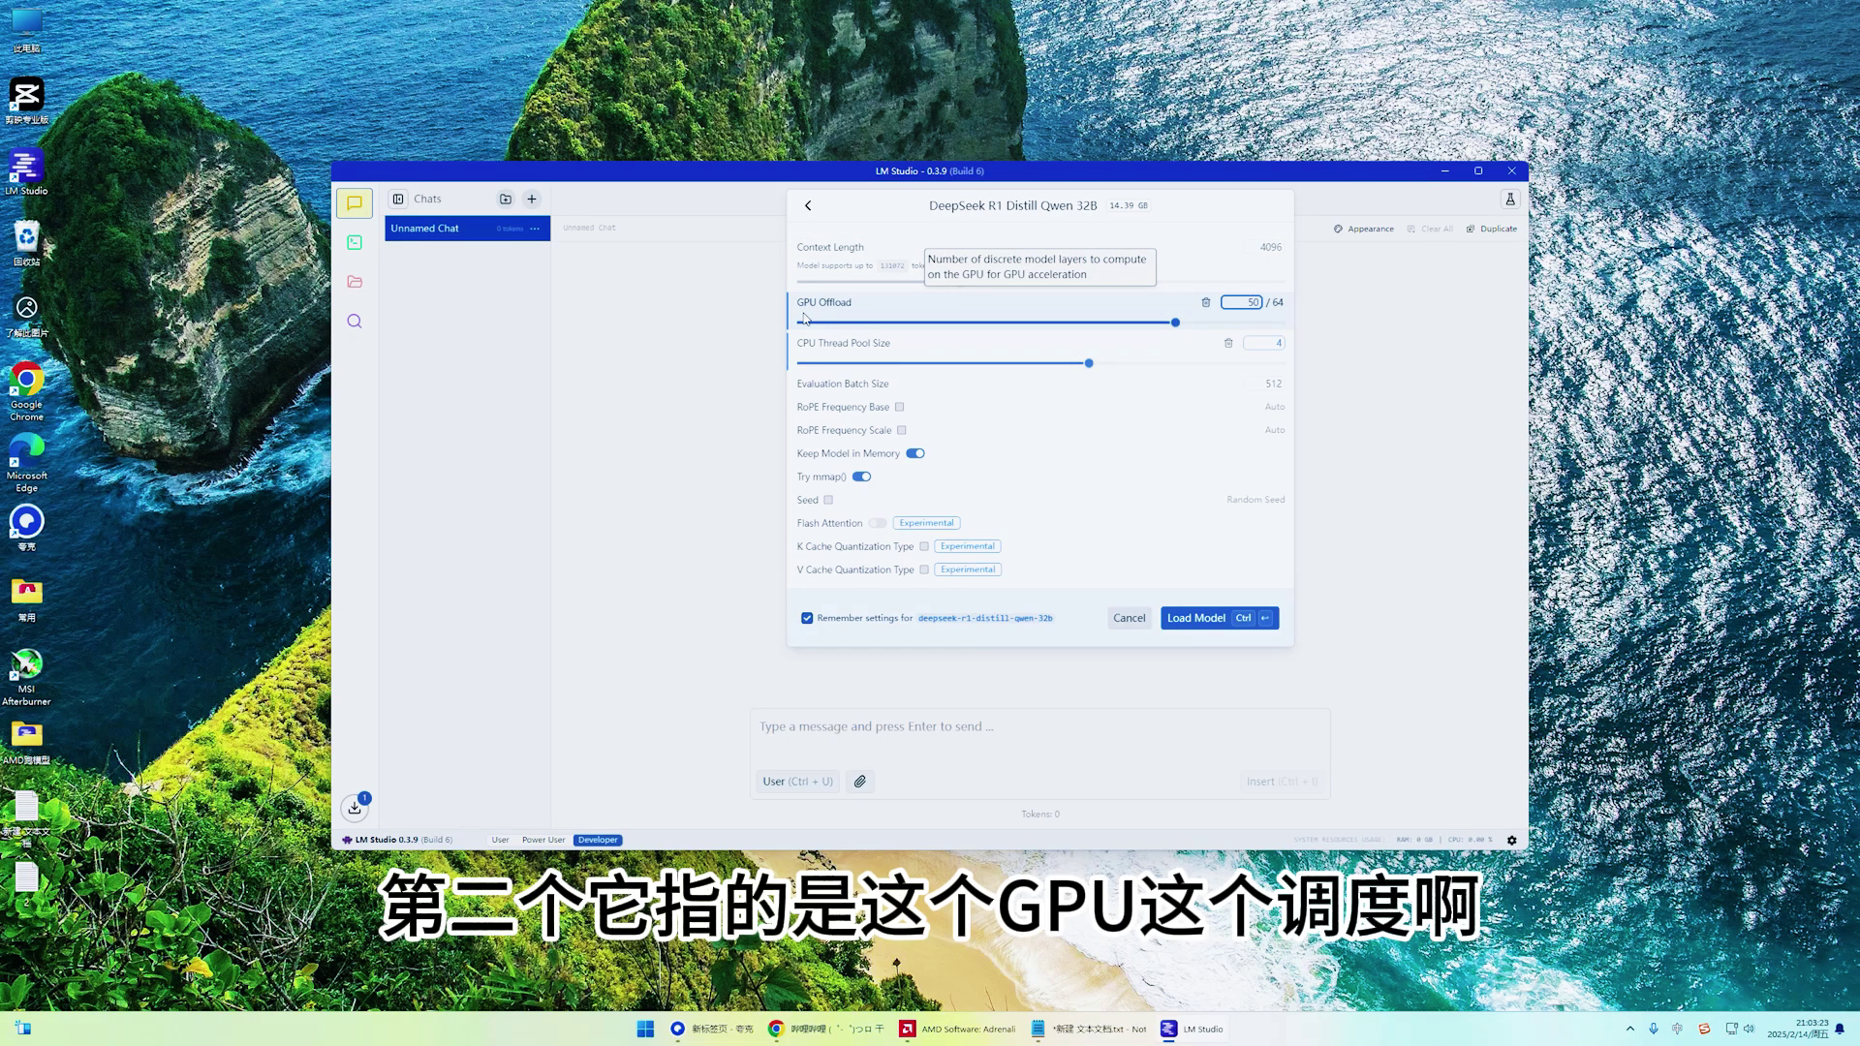
pyautogui.click(1260, 302)
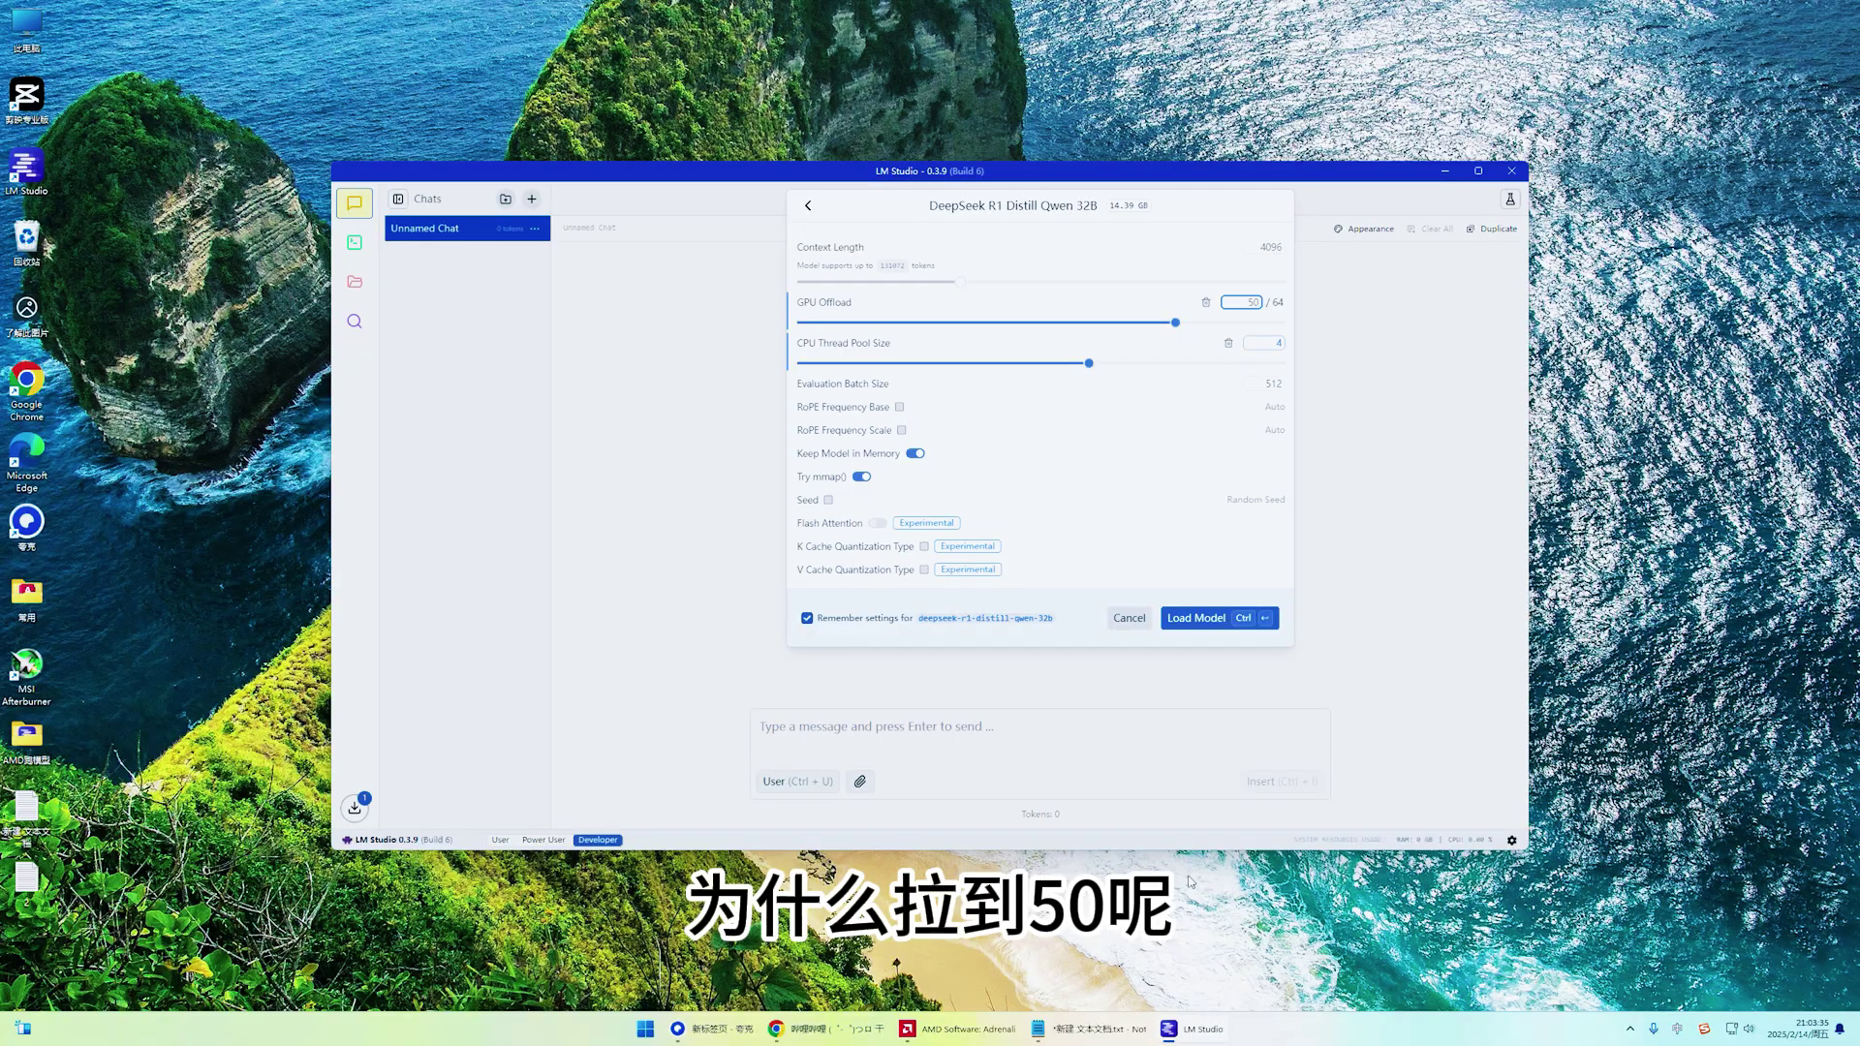
# - Switch to Task Manager, examine GPU 0's dedicated memory beside the GPU offload setting, and minimize the window
pyautogui.hotkey('ctrl', 'alt', 'Delete')
pyautogui.click(918, 538)
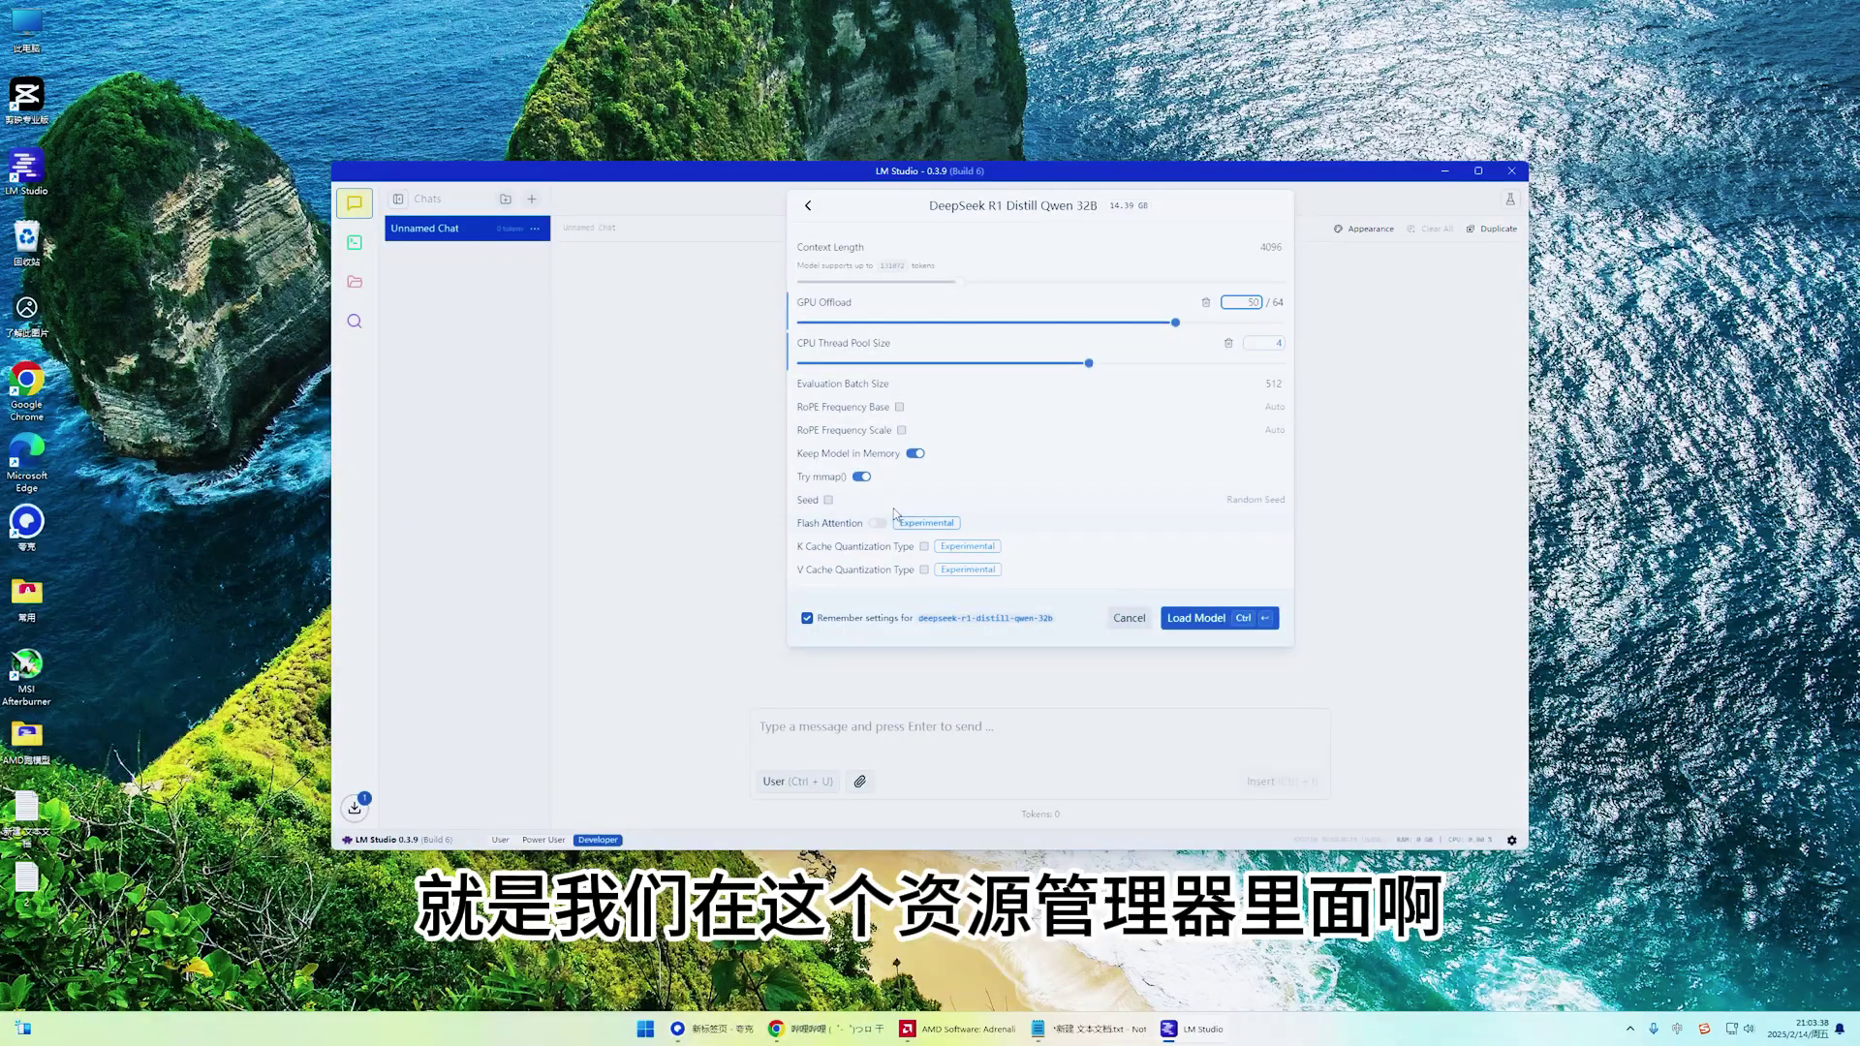
pyautogui.click(643, 539)
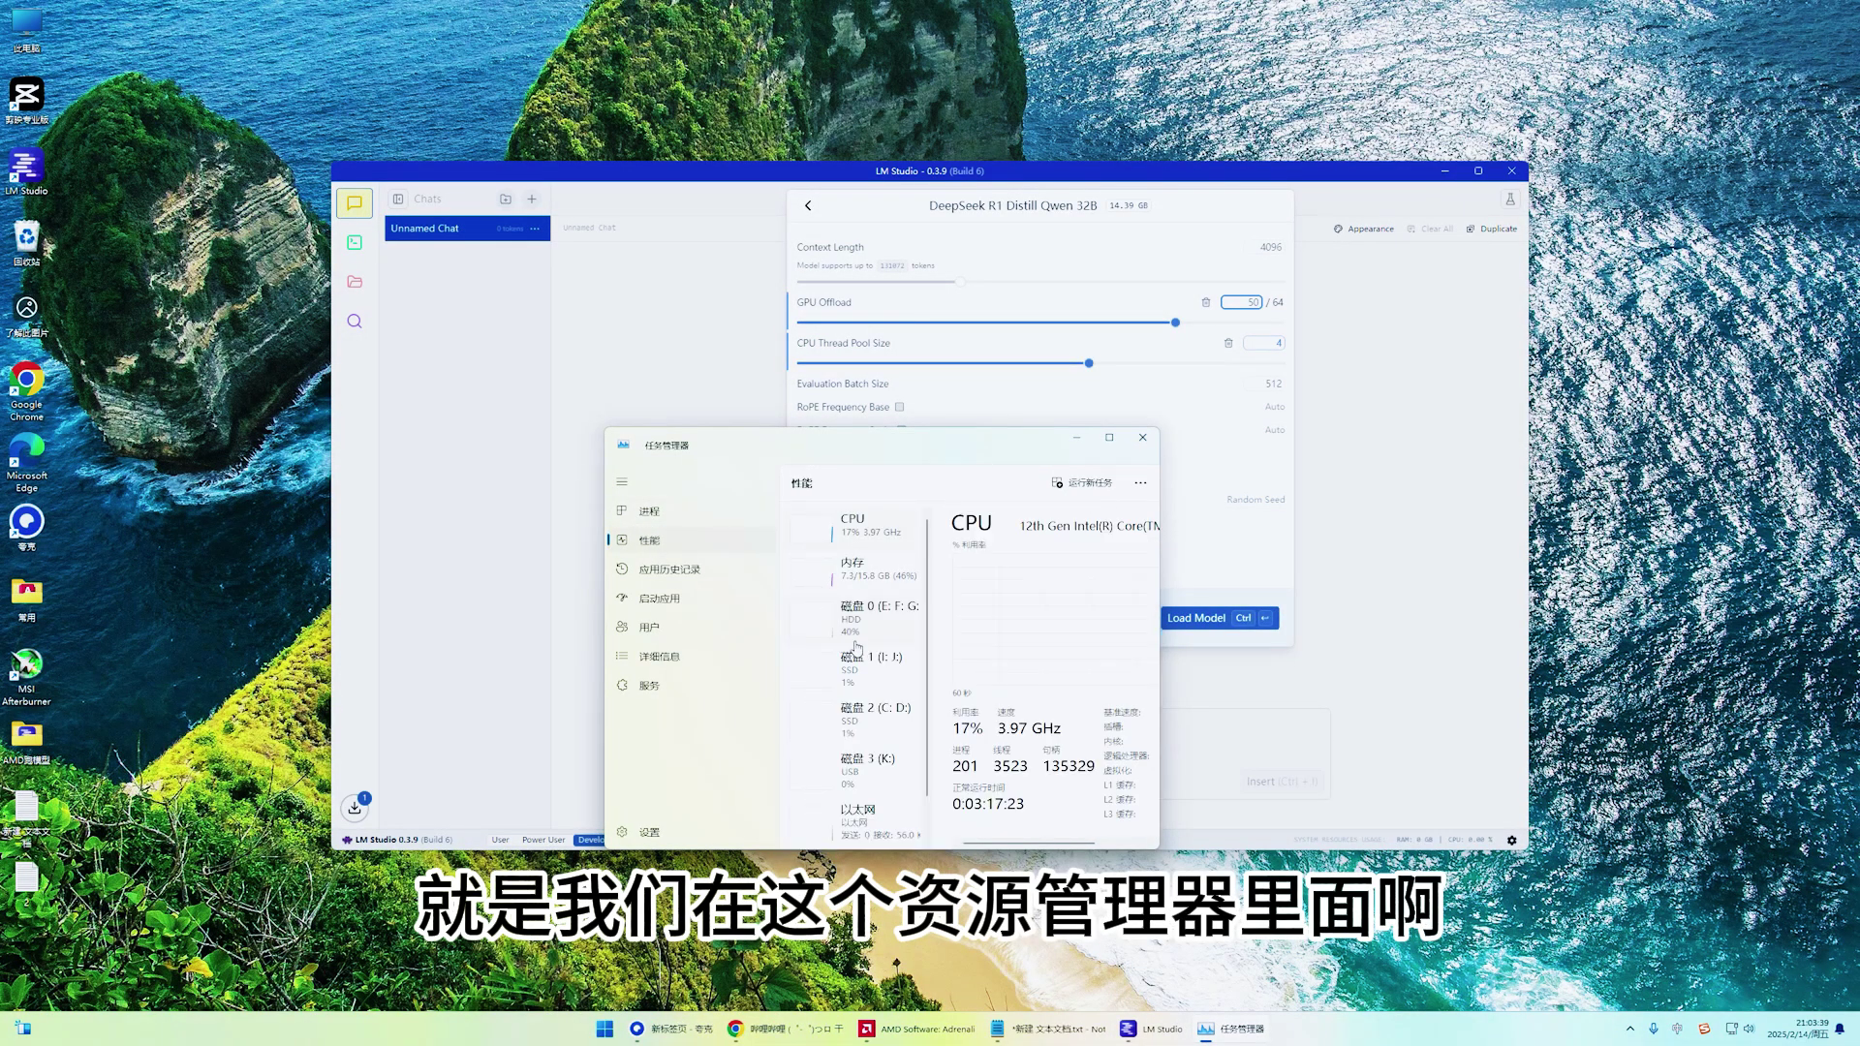
pyautogui.scroll(-1, 877, 657)
pyautogui.click(898, 814)
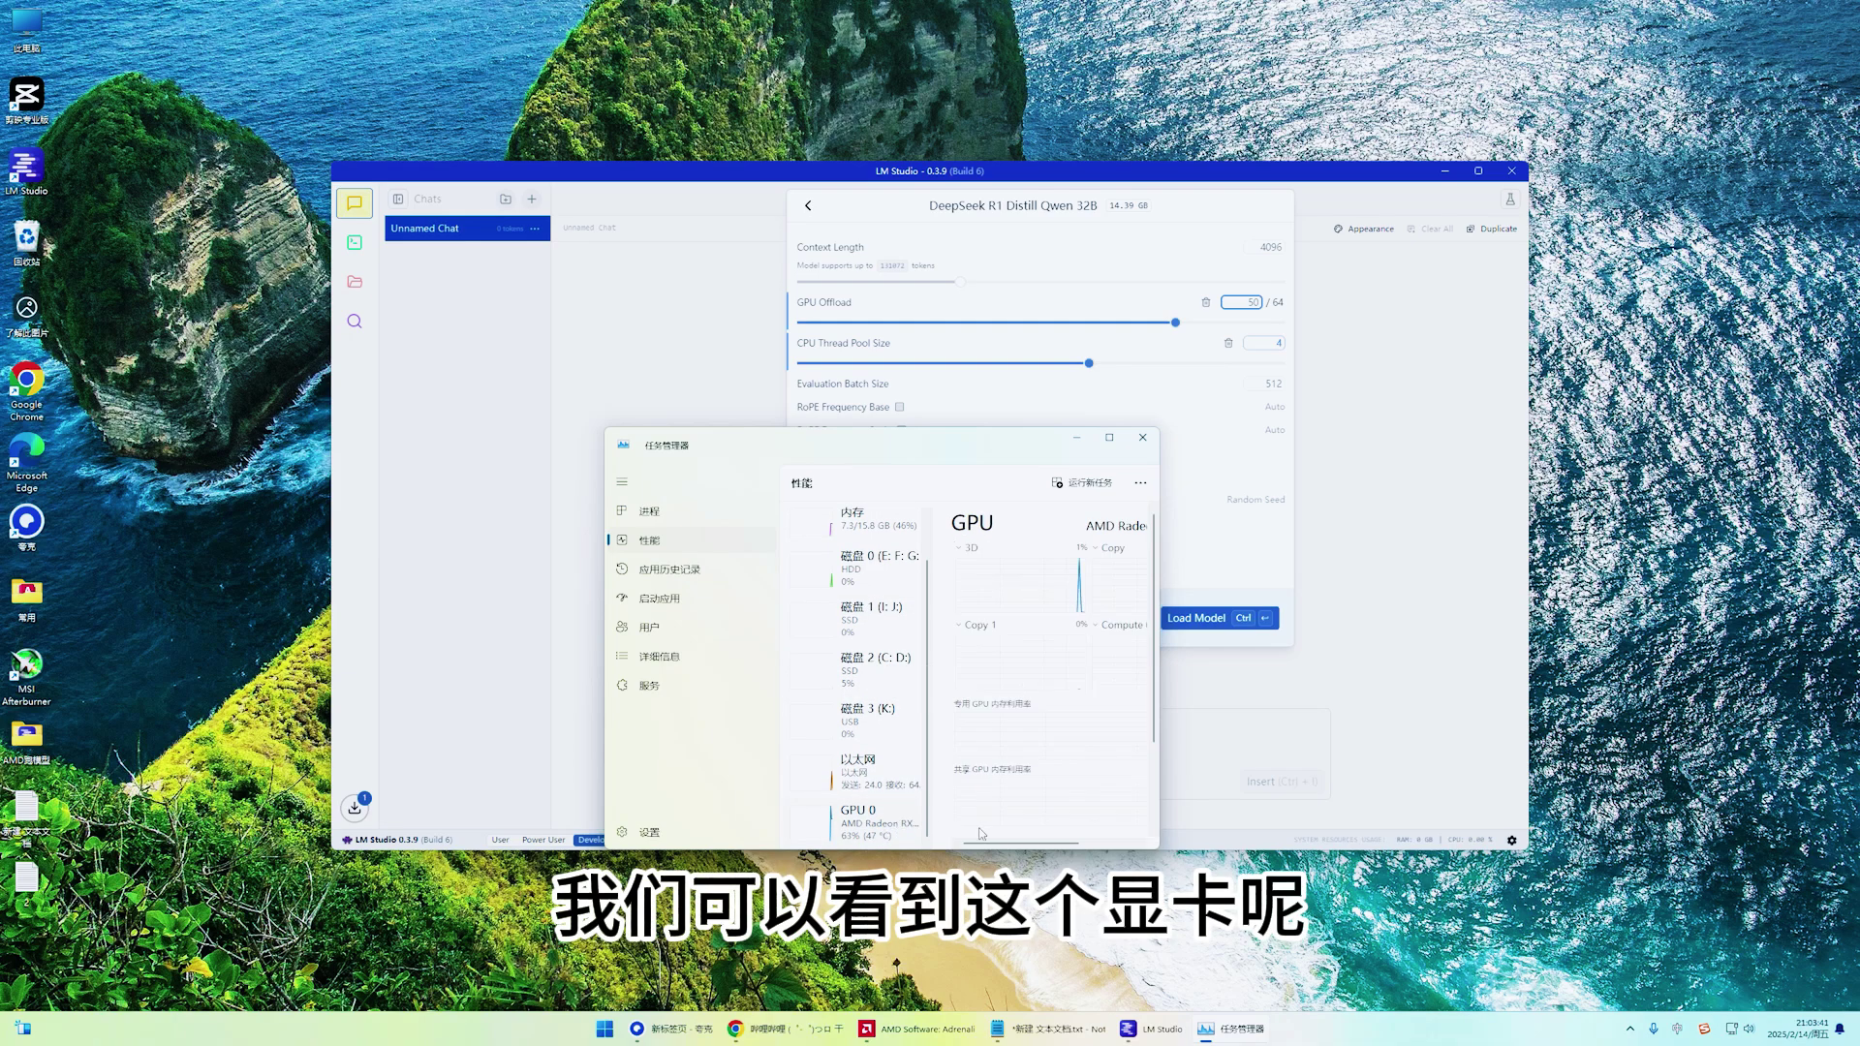
pyautogui.scroll(-3, 1092, 757)
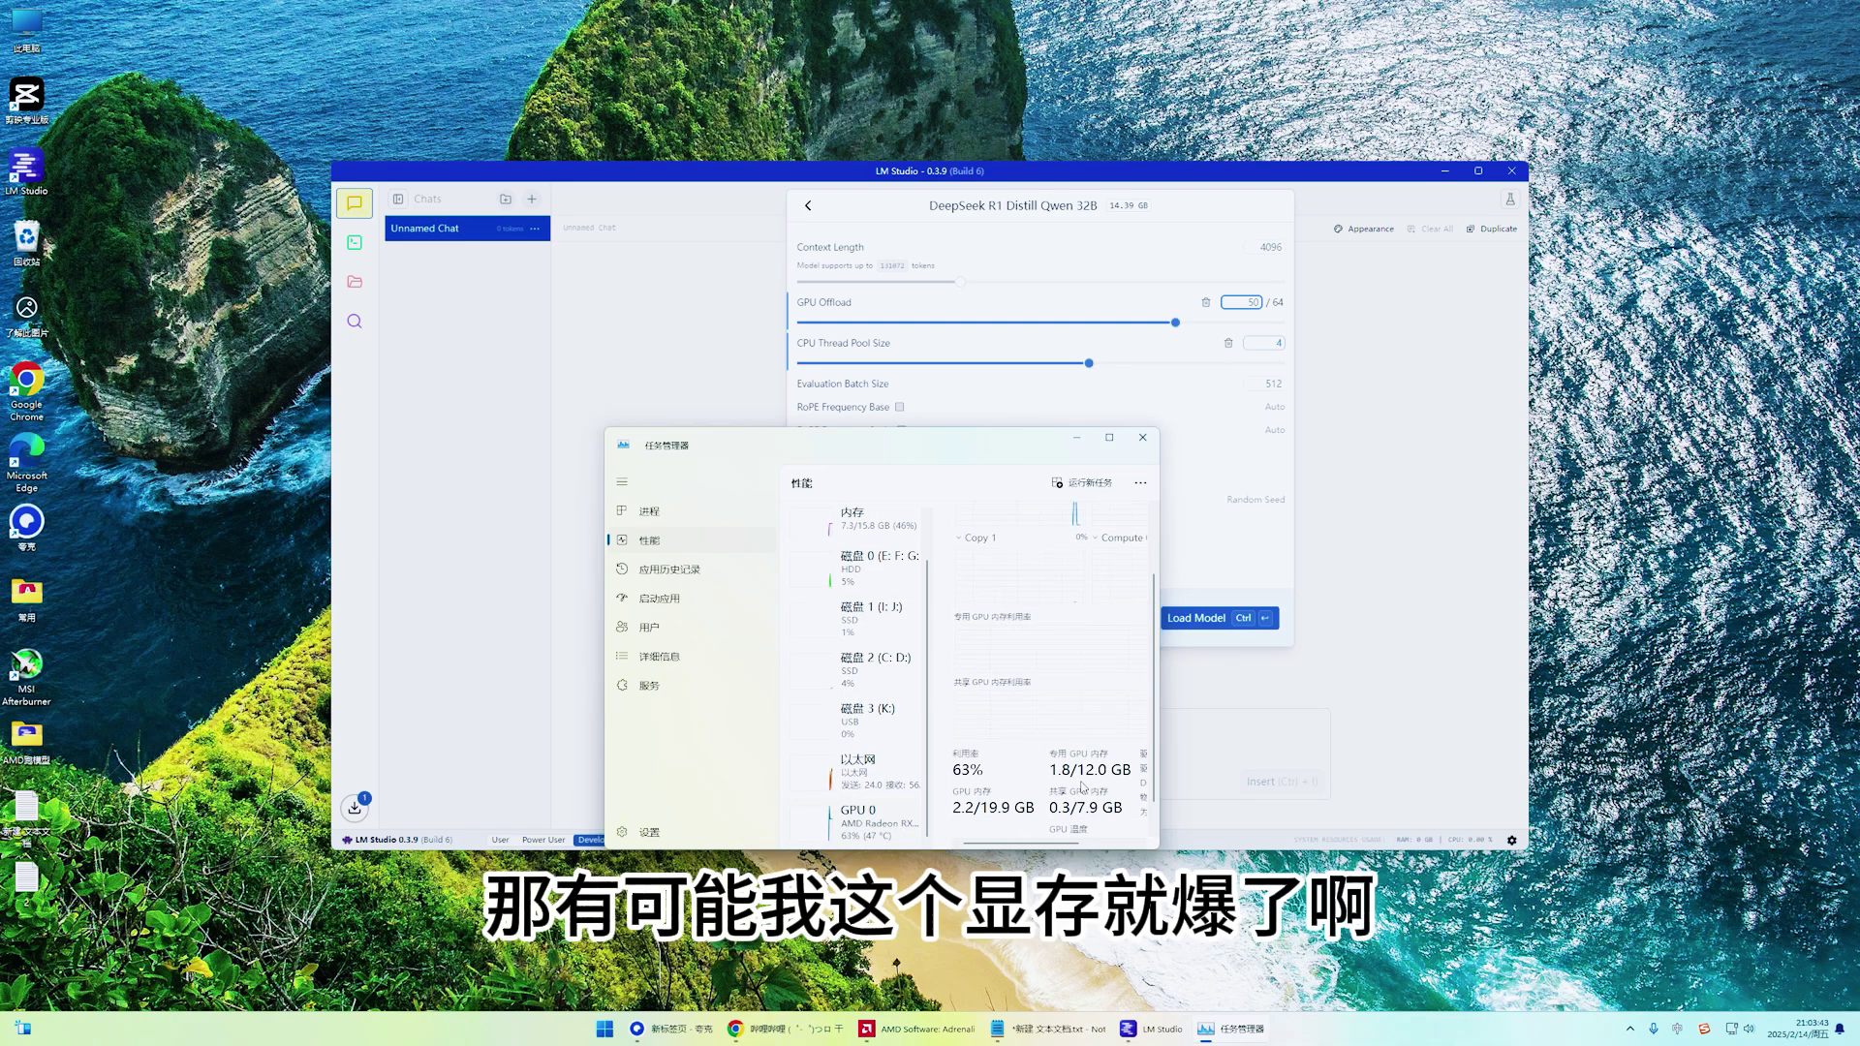
pyautogui.moveTo(1022, 449); pyautogui.dragTo(1238, 476)
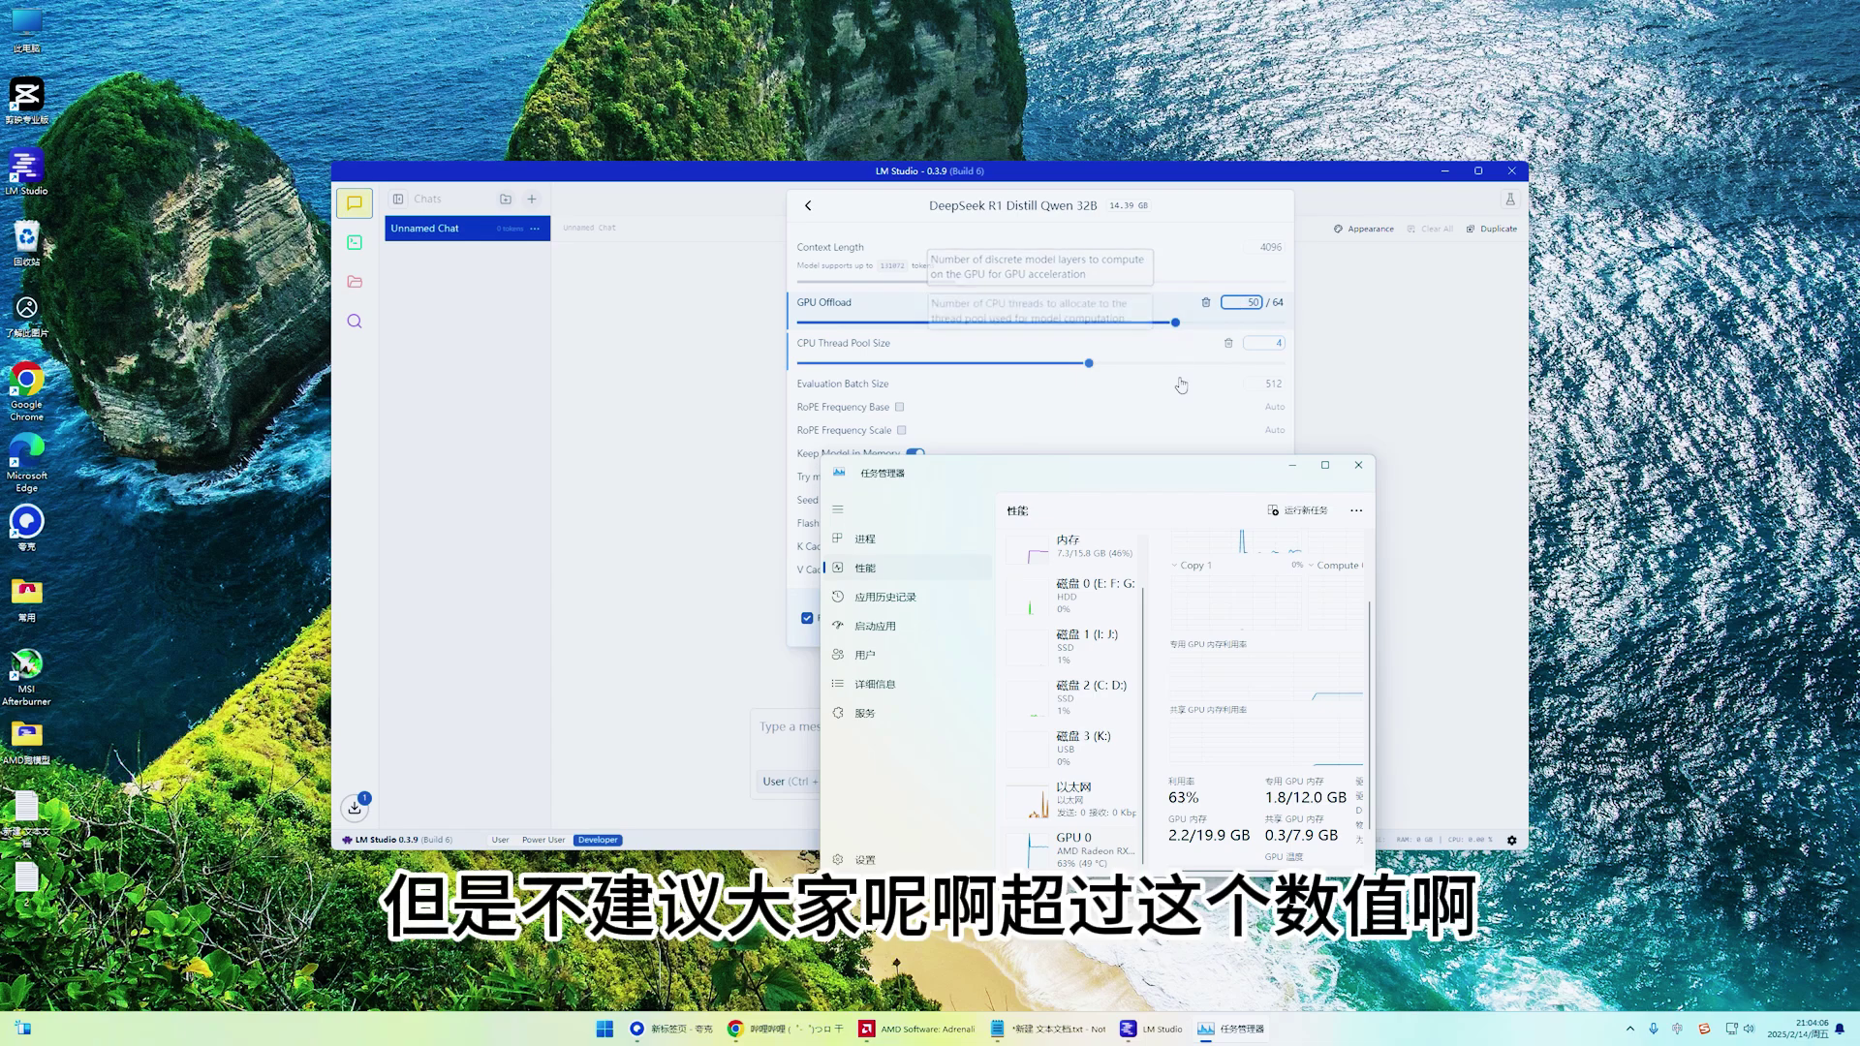
pyautogui.click(1300, 472)
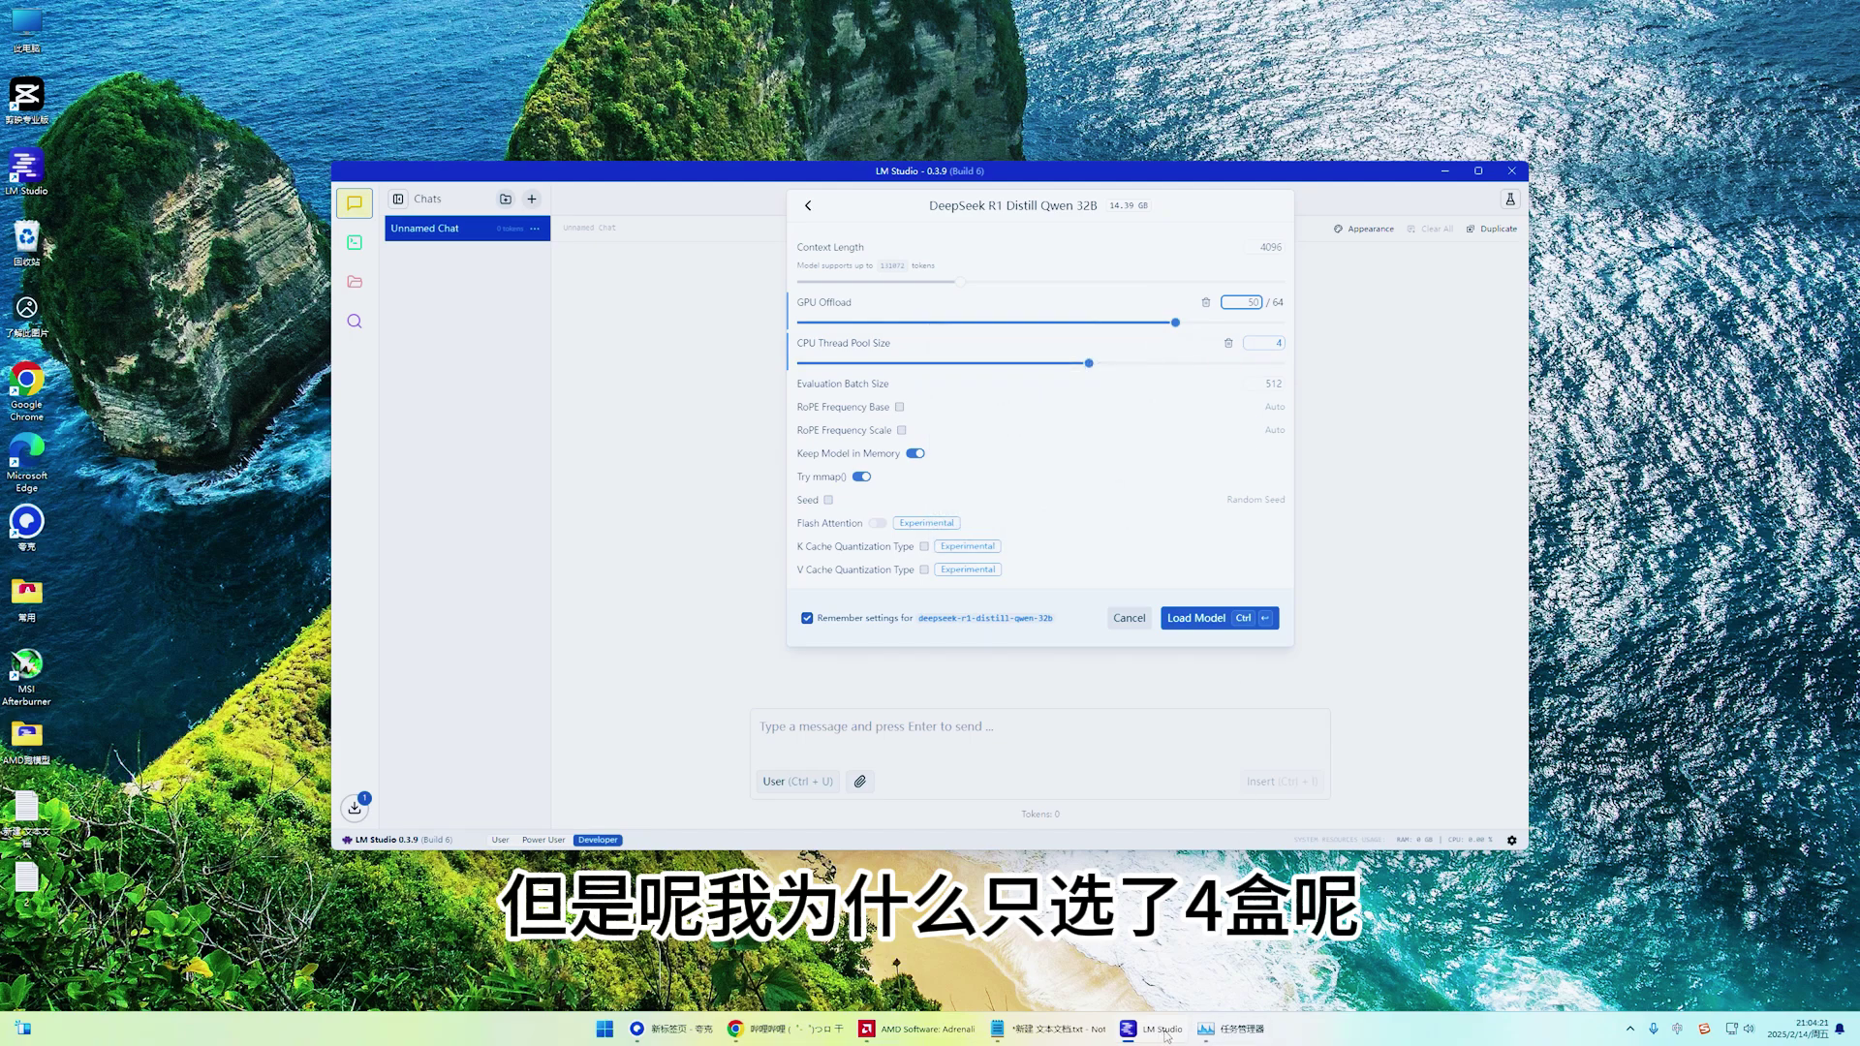
# - Bring Task Manager back, examine the system memory usage, and minimize the window again
pyautogui.click(1222, 1029)
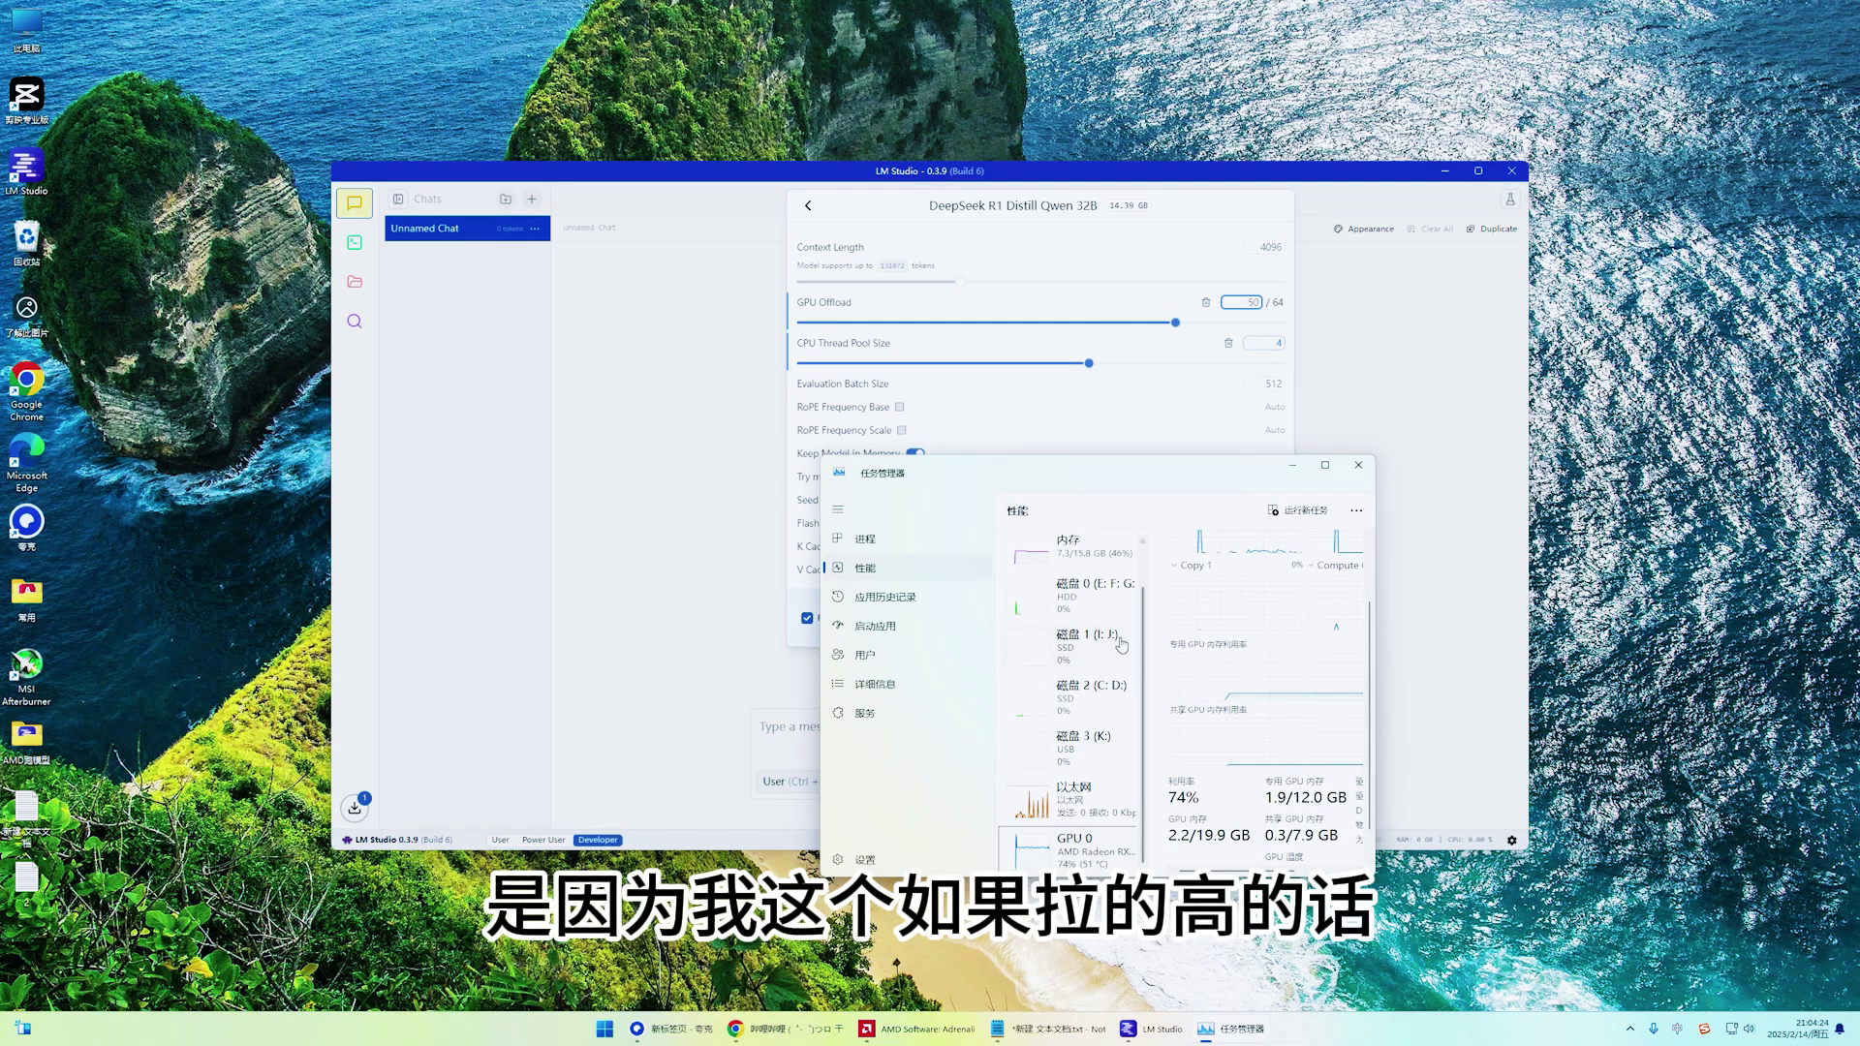
pyautogui.click(1083, 570)
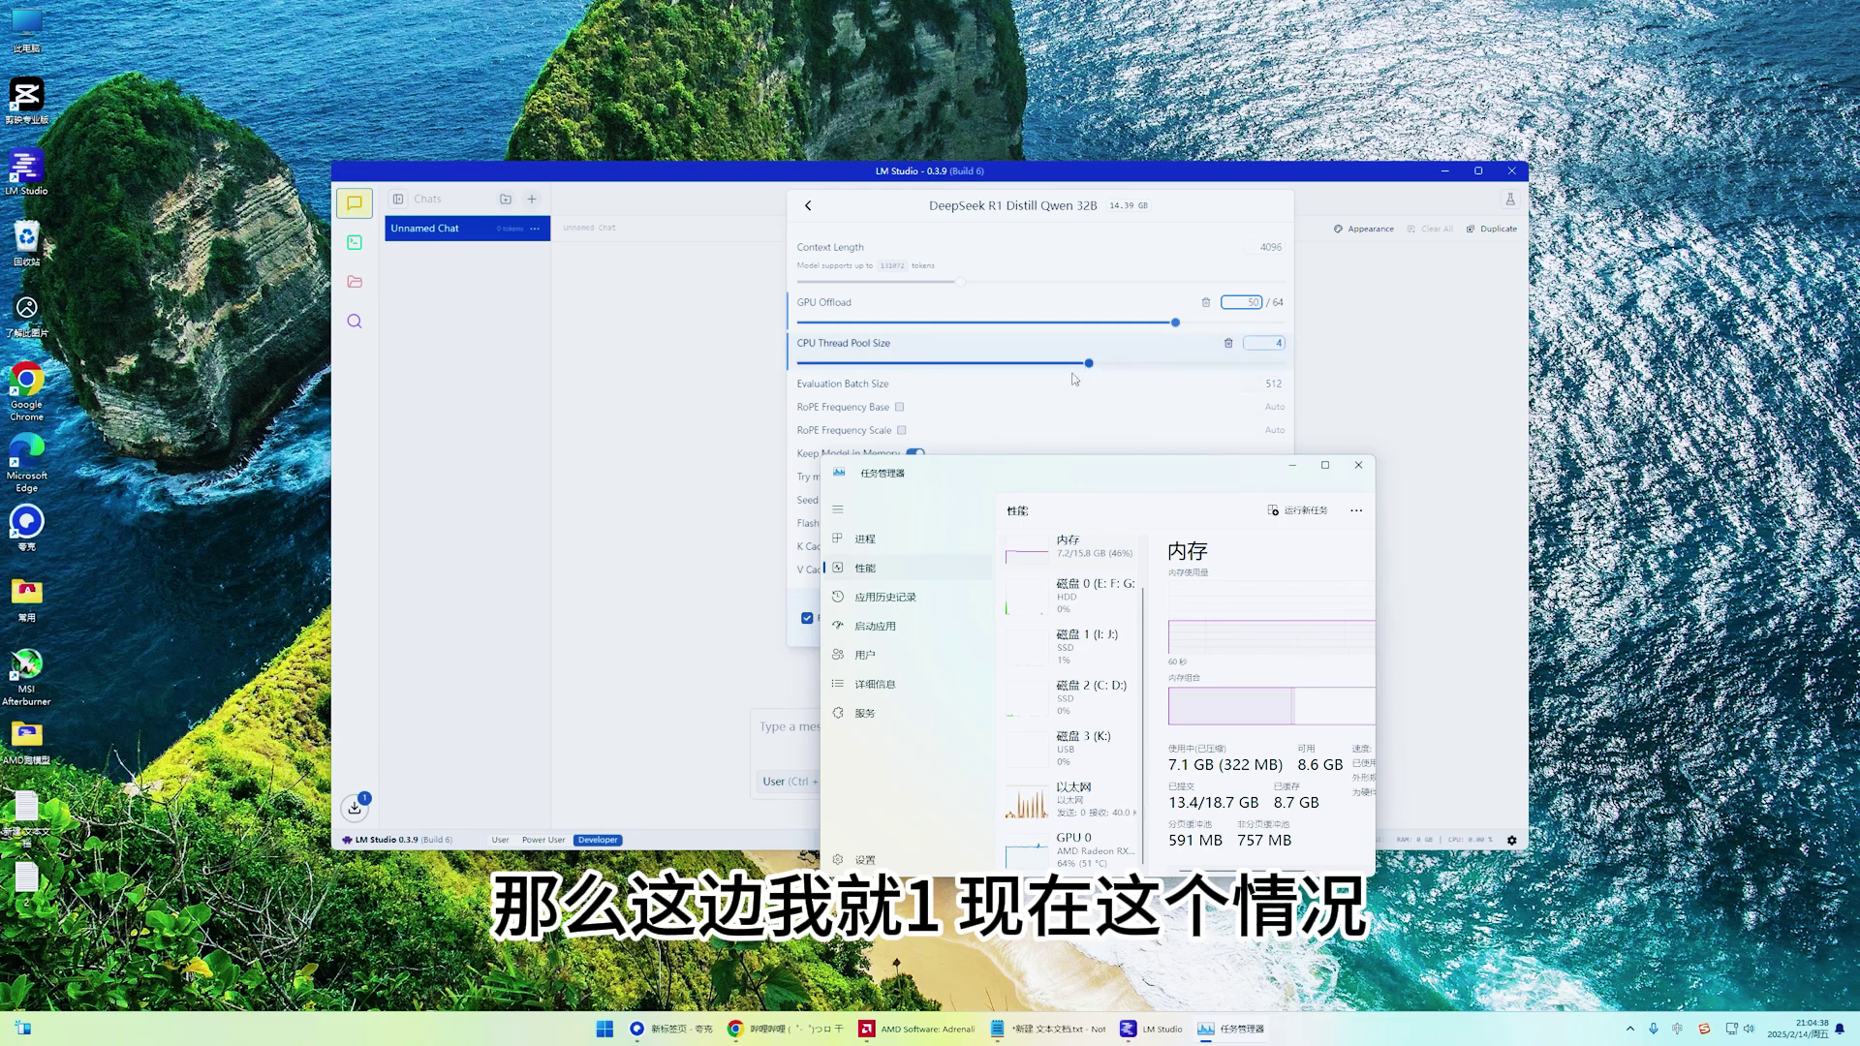
pyautogui.click(1291, 467)
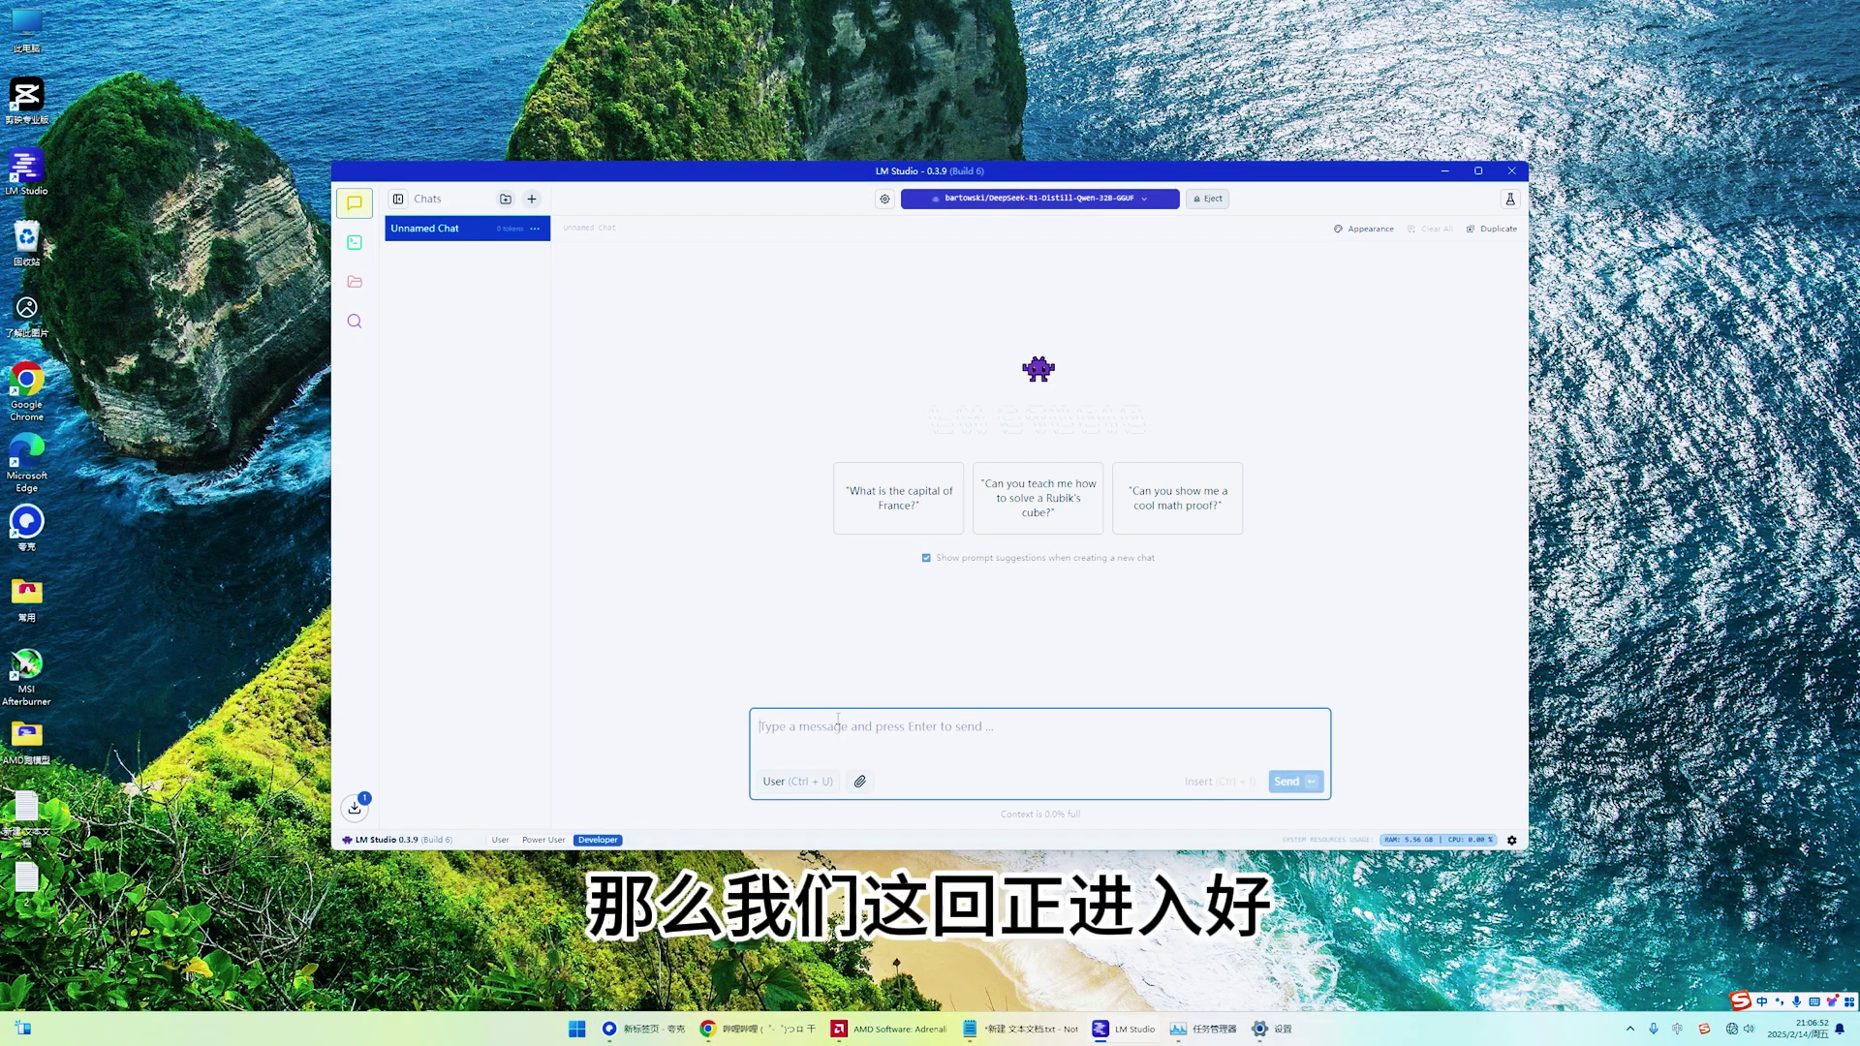
# - Send the greeting 你好 to the loaded DeepSeek R1 Distill Qwen 32B model in the chat
pyautogui.write('nihao')
pyautogui.press('space')
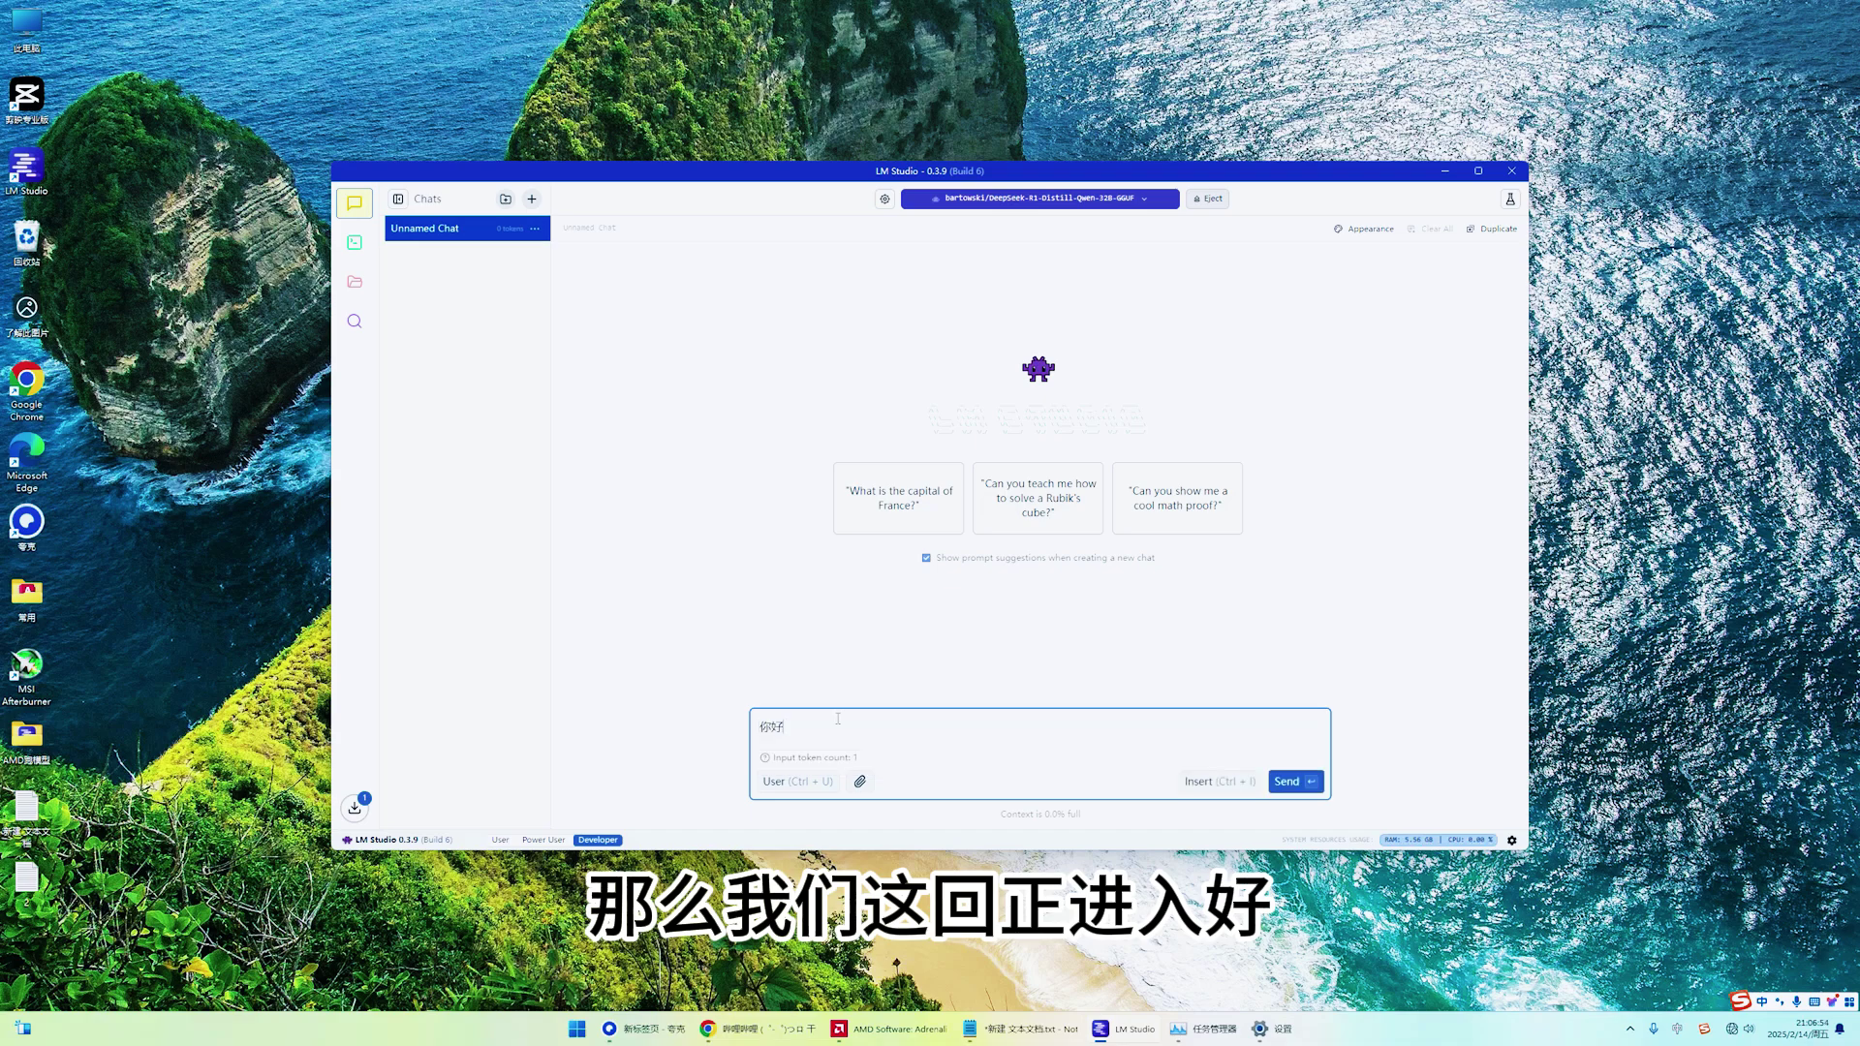
pyautogui.press('Return')
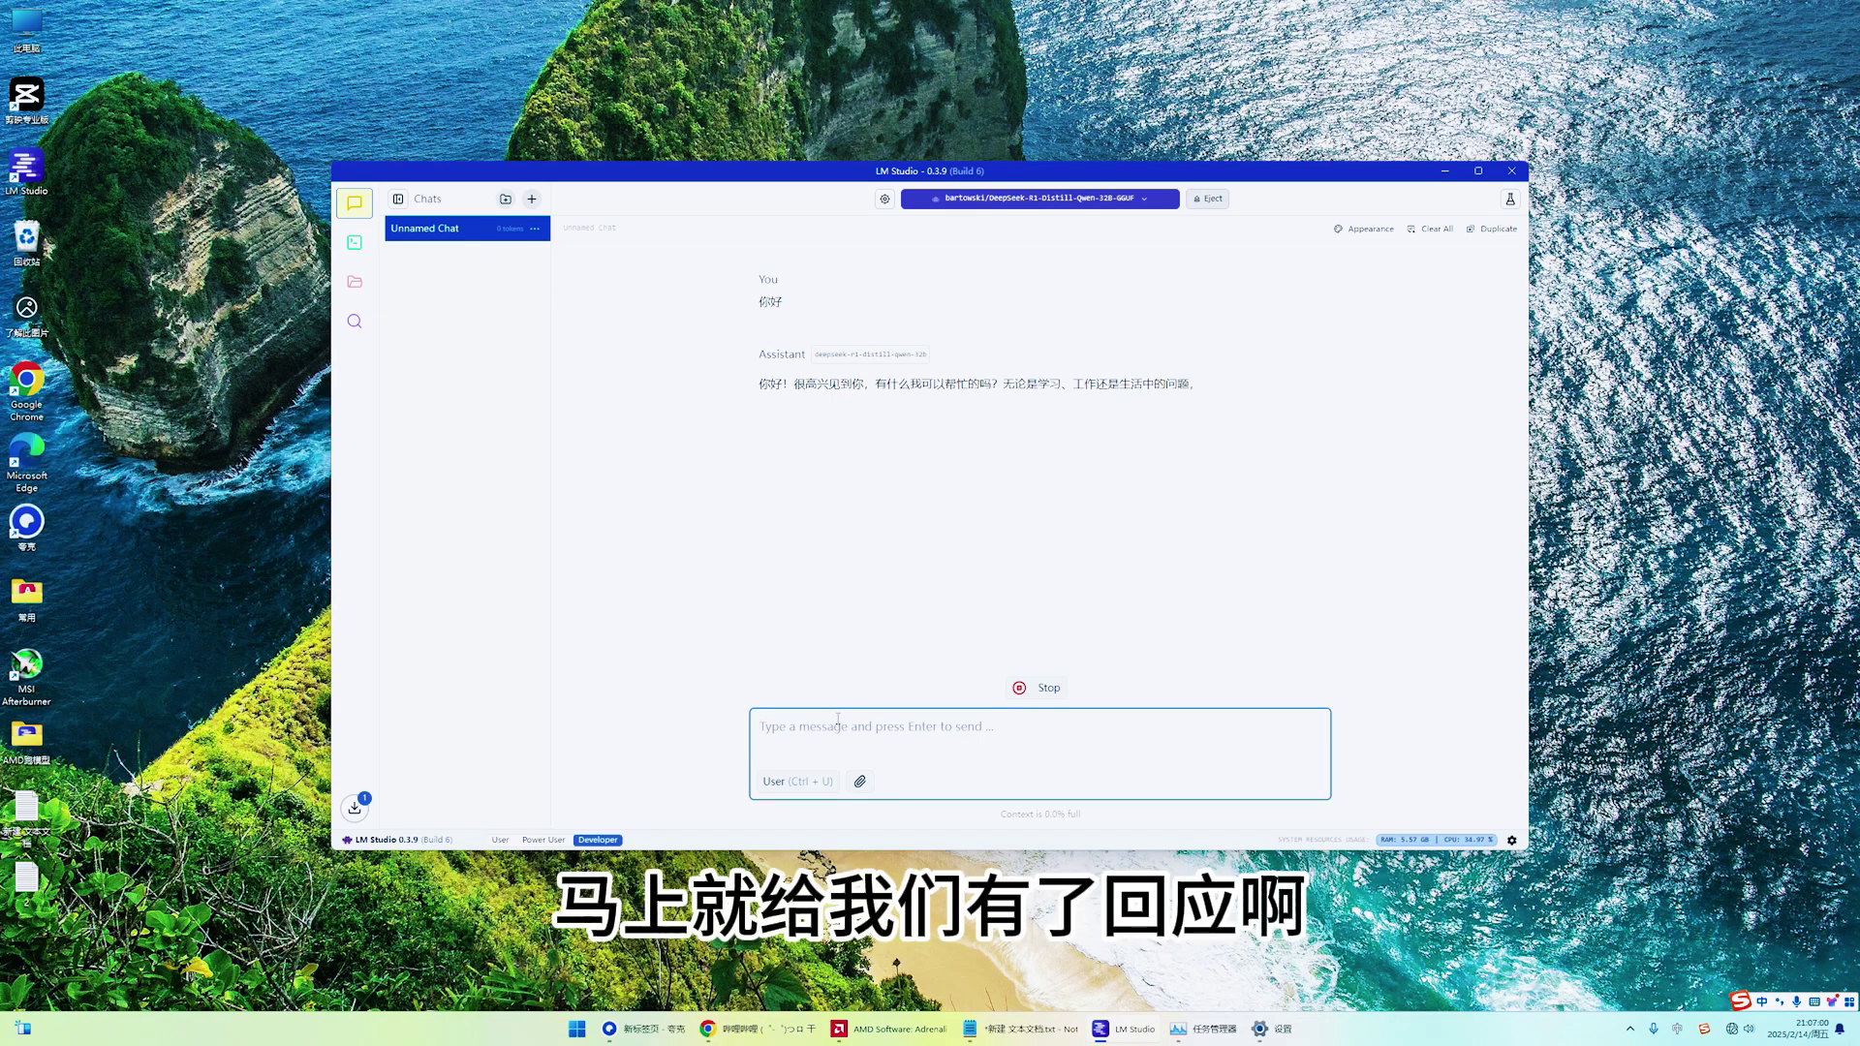
# - Switch to Task Manager and examine the memory and GPU 0 usage with the model loaded
pyautogui.click(1228, 1025)
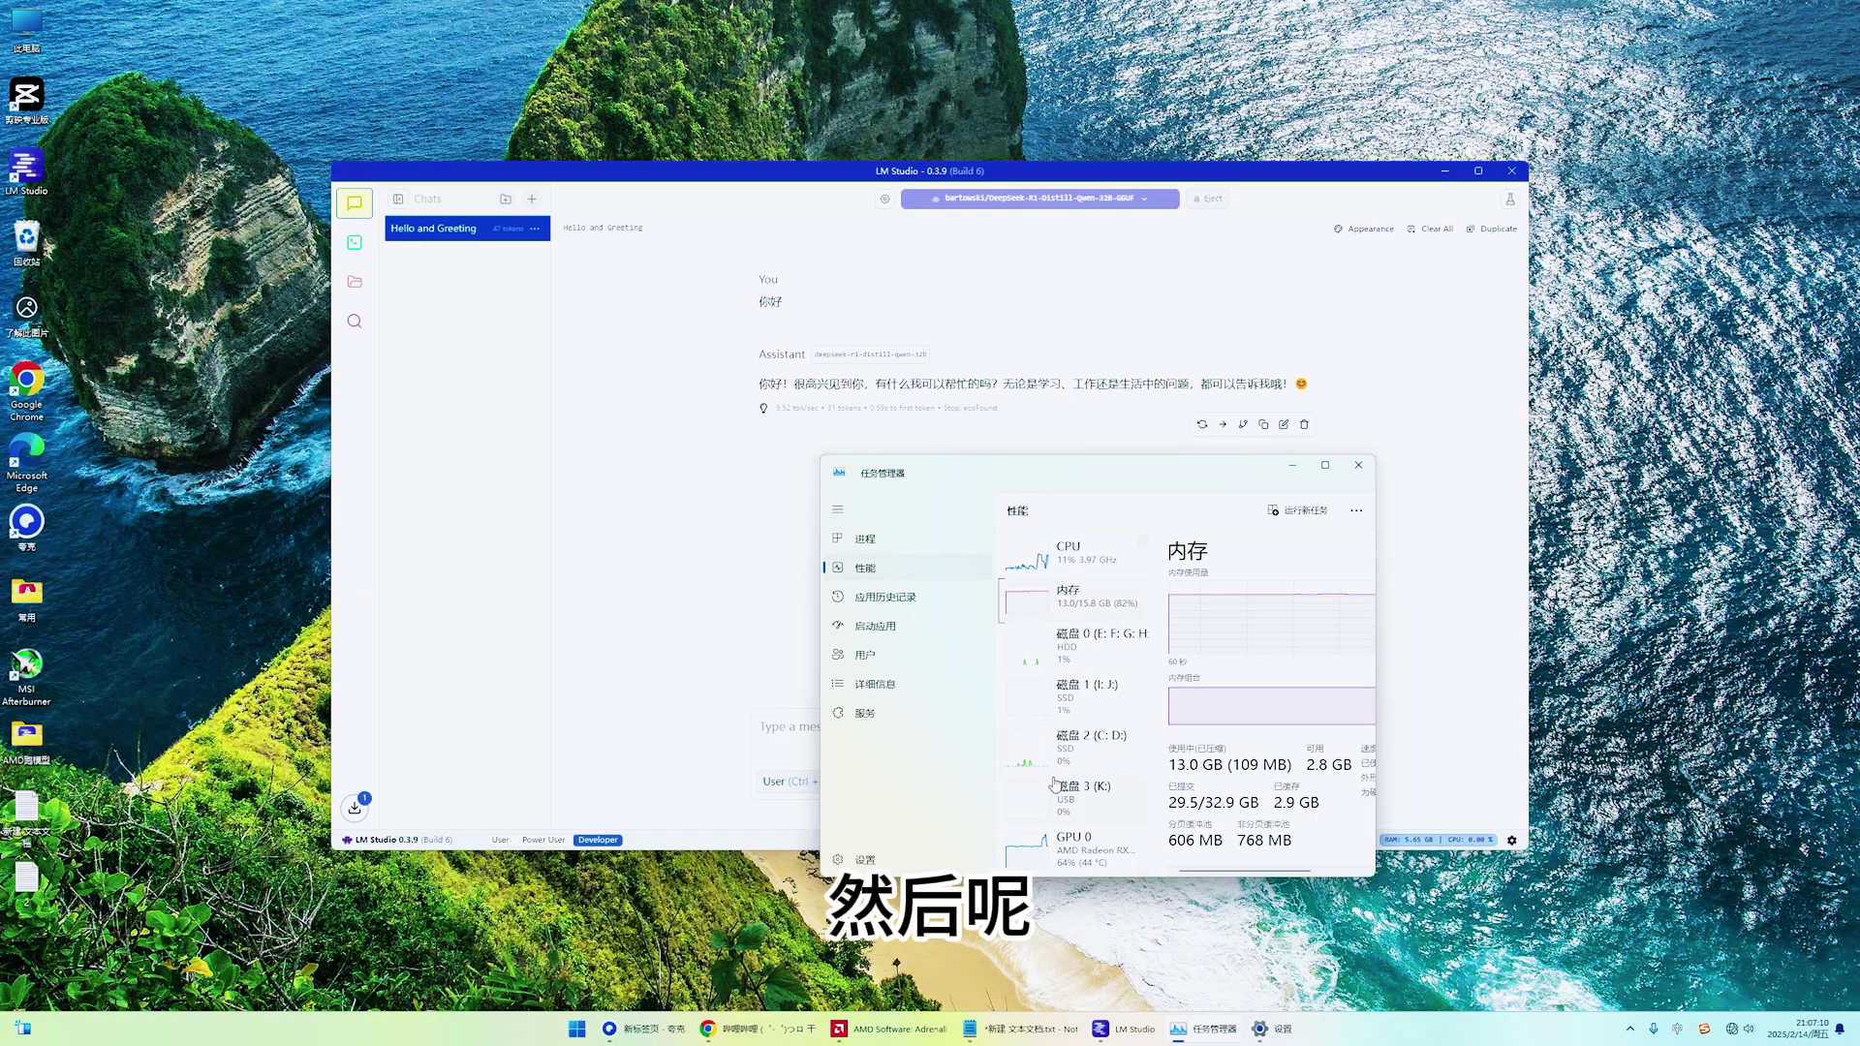
pyautogui.click(1076, 849)
pyautogui.scroll(-3, 1288, 742)
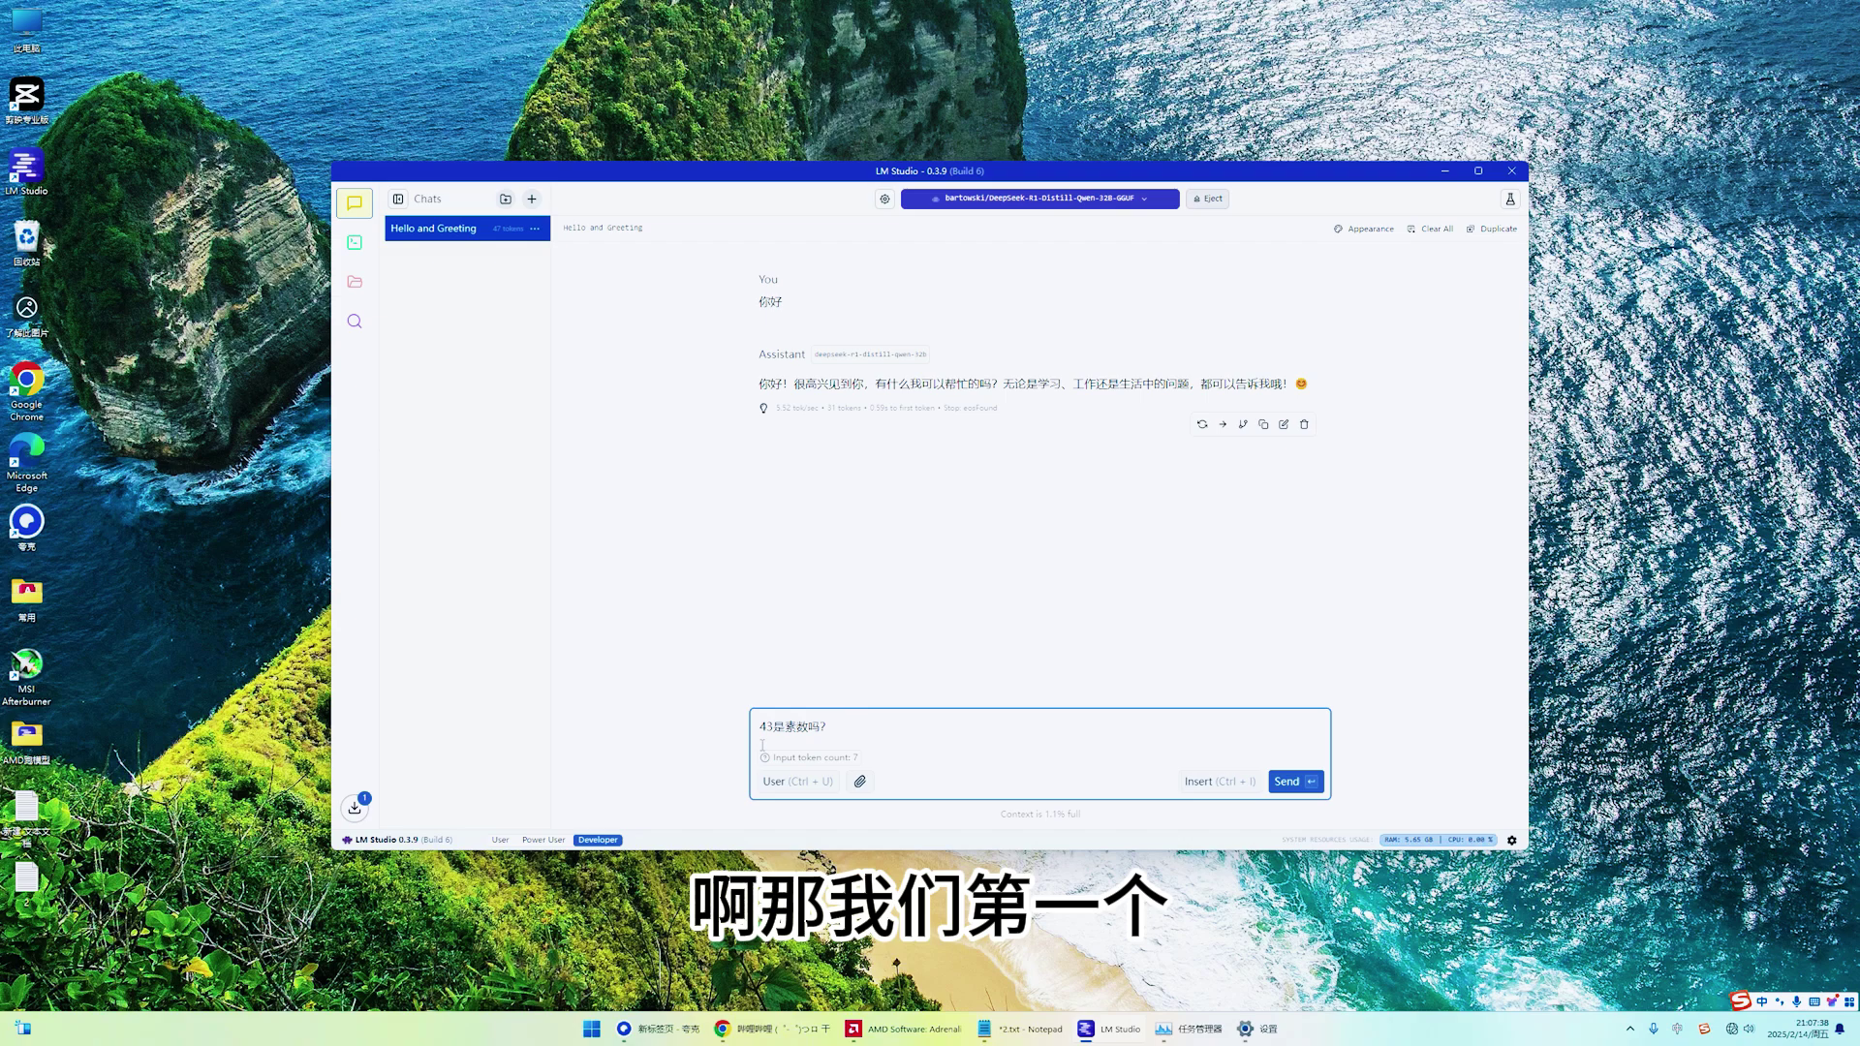
# - Send the question 43是素数吗? to the model and expand the Thoughts block of its reply
pyautogui.click(1289, 781)
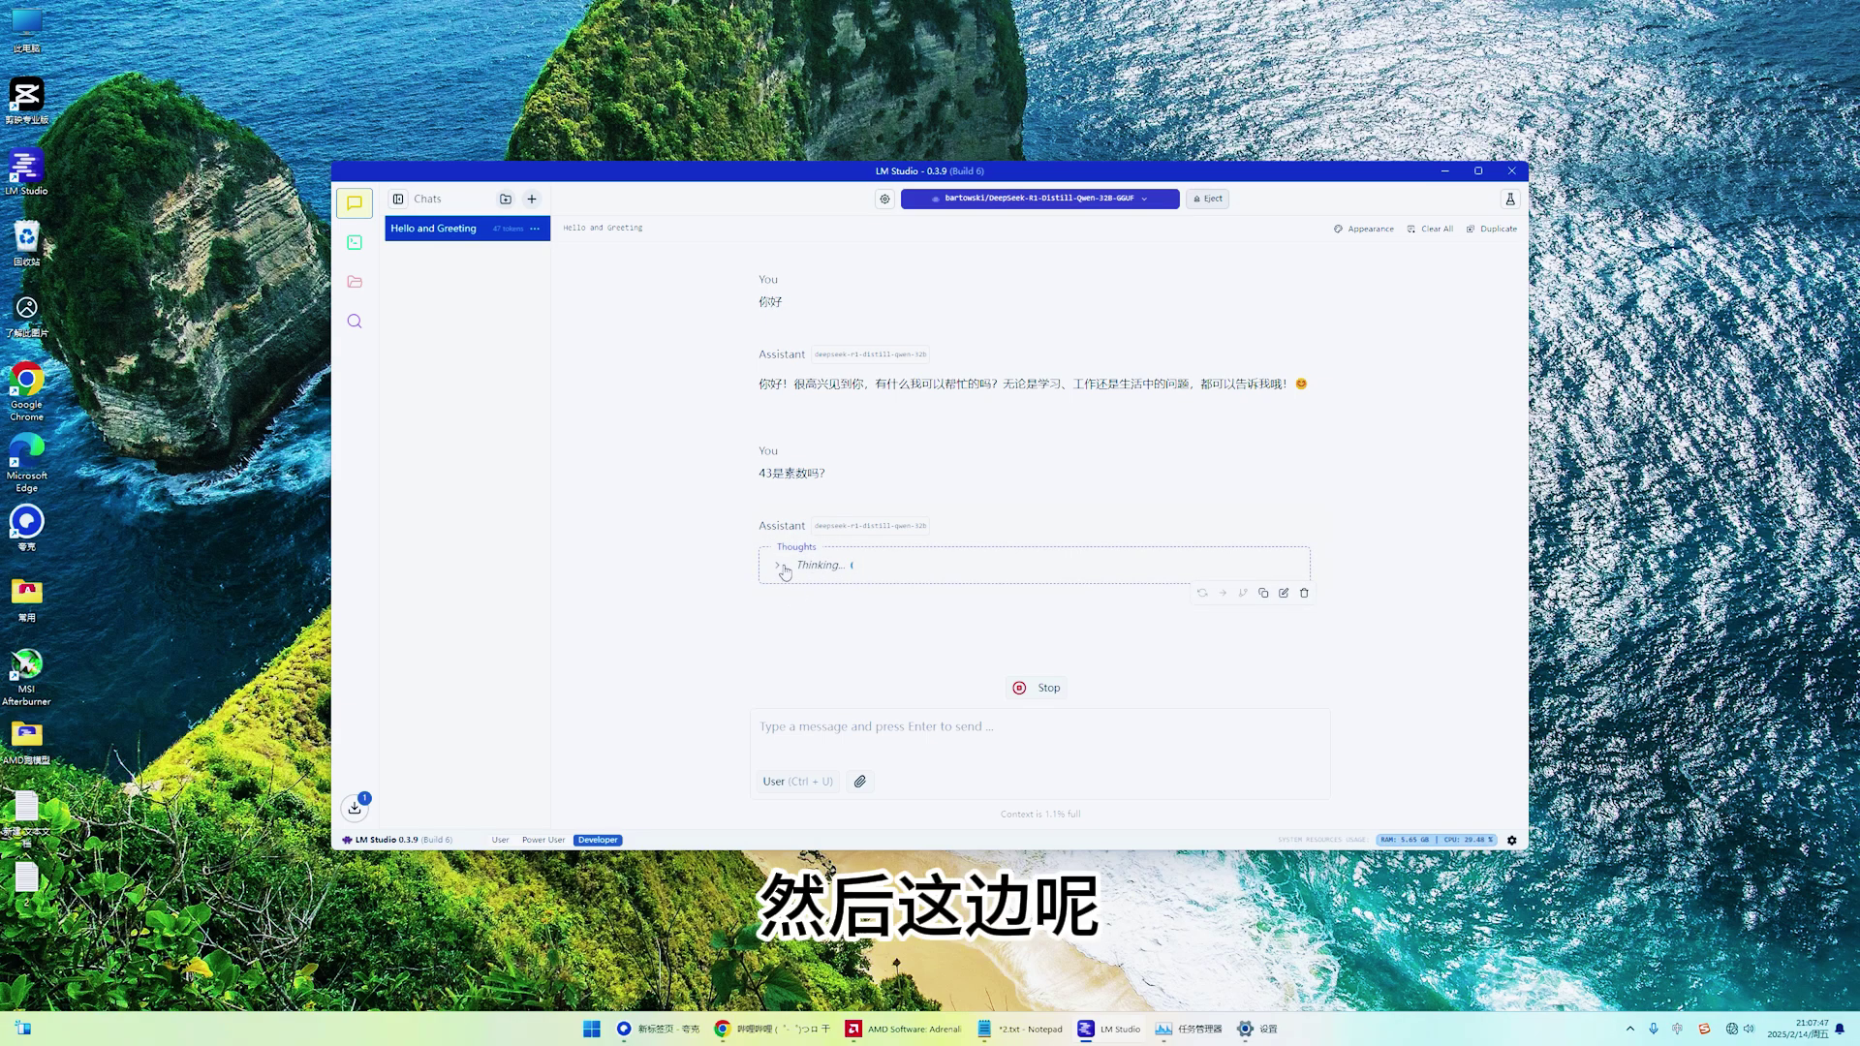
pyautogui.click(783, 568)
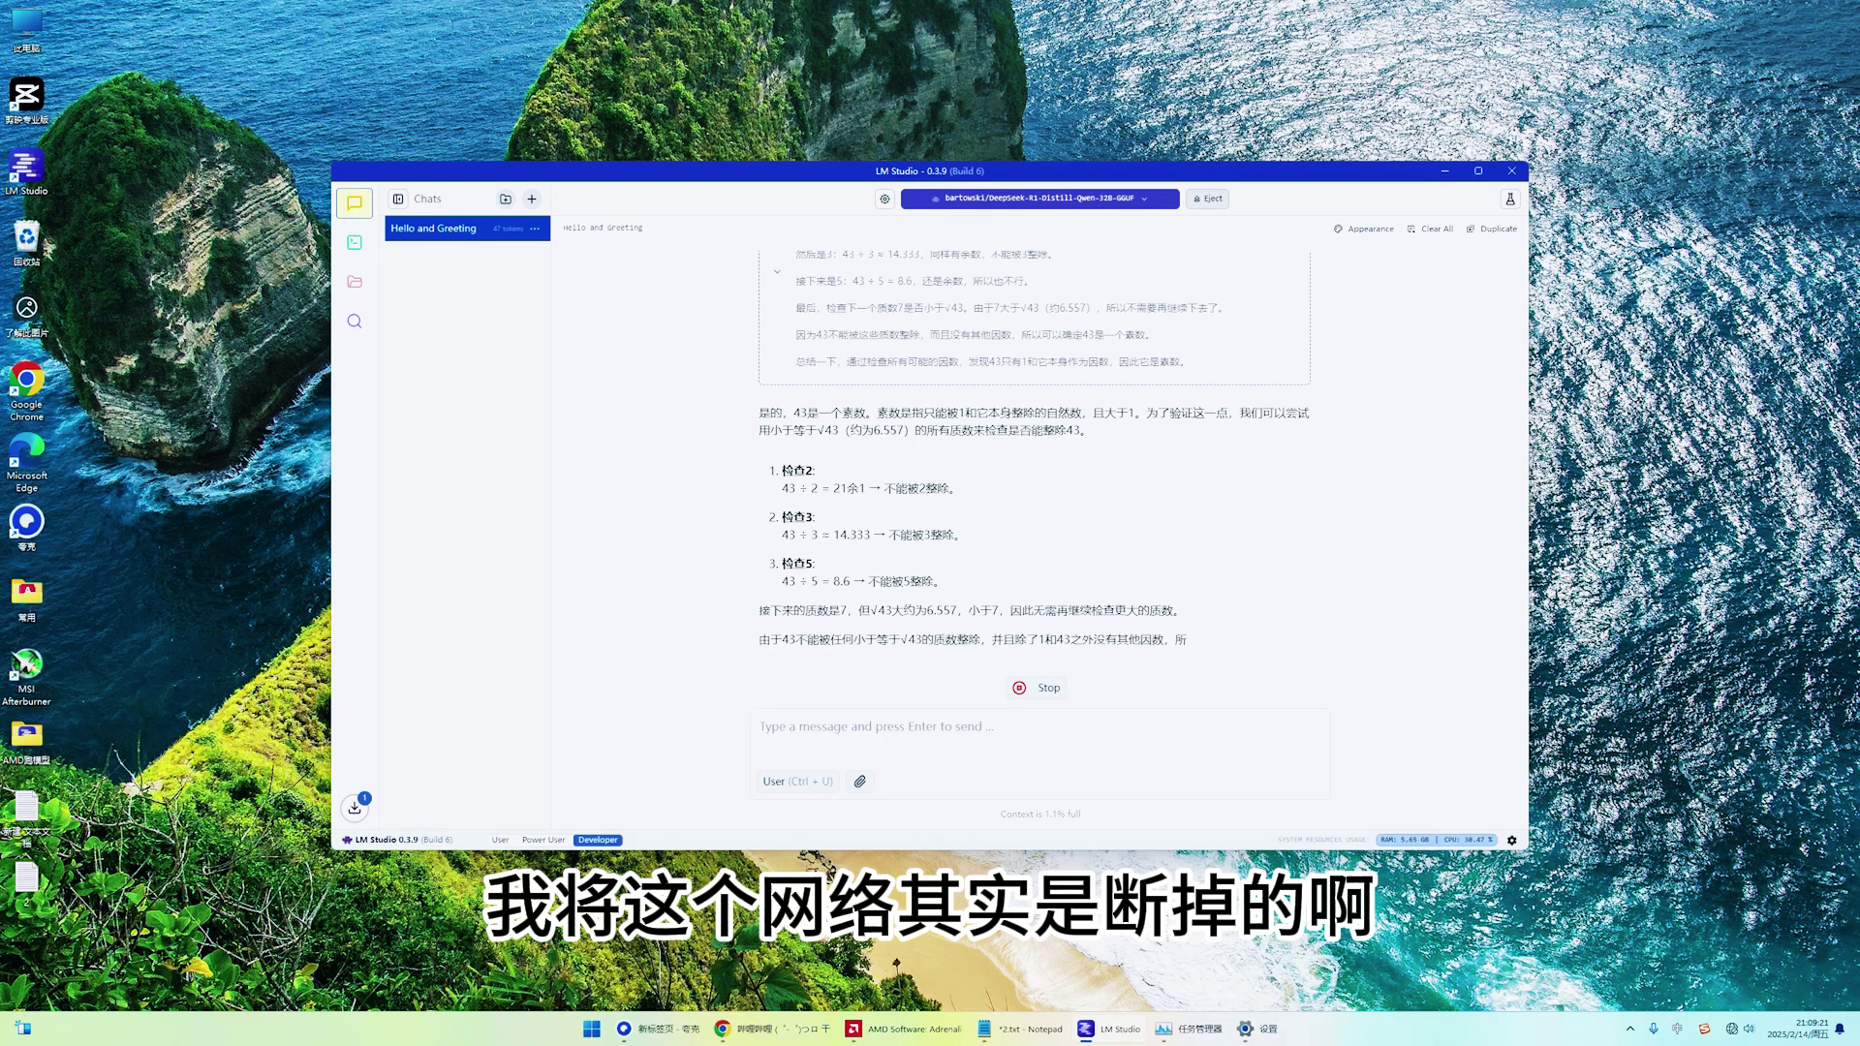
# - Send the robbers-and-cloth puzzle (6匹 each leaves 5匹, 7匹 each is 8匹 short), asking how many robbers and 匹布 there are
pyautogui.click(807, 734)
pyautogui.write('一个人在林中散步时，无意中听到了几个强盗在商量如何分赃。强盗们说，如果每人分6匹布，则剩余 5匹；如果每人分 7匹布，则少 8匹。请问：共有几个强盗？几匹布？')
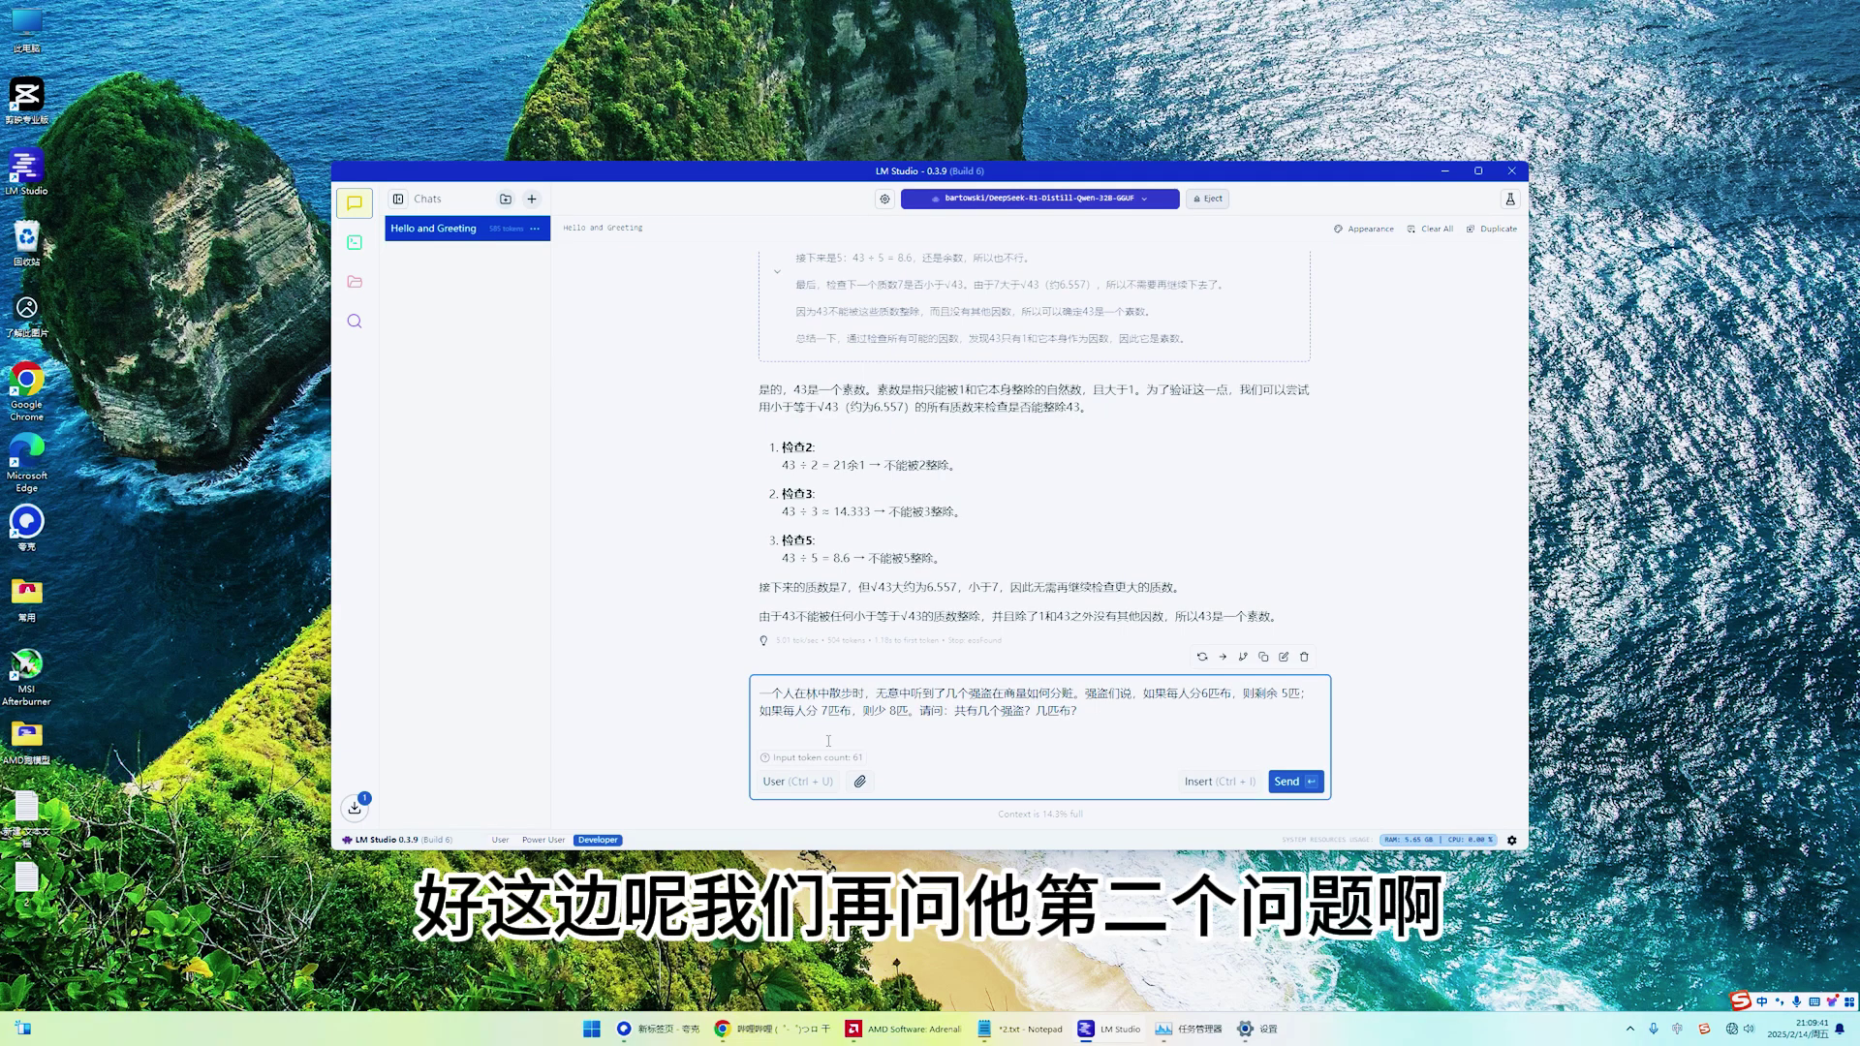
pyautogui.press('Return')
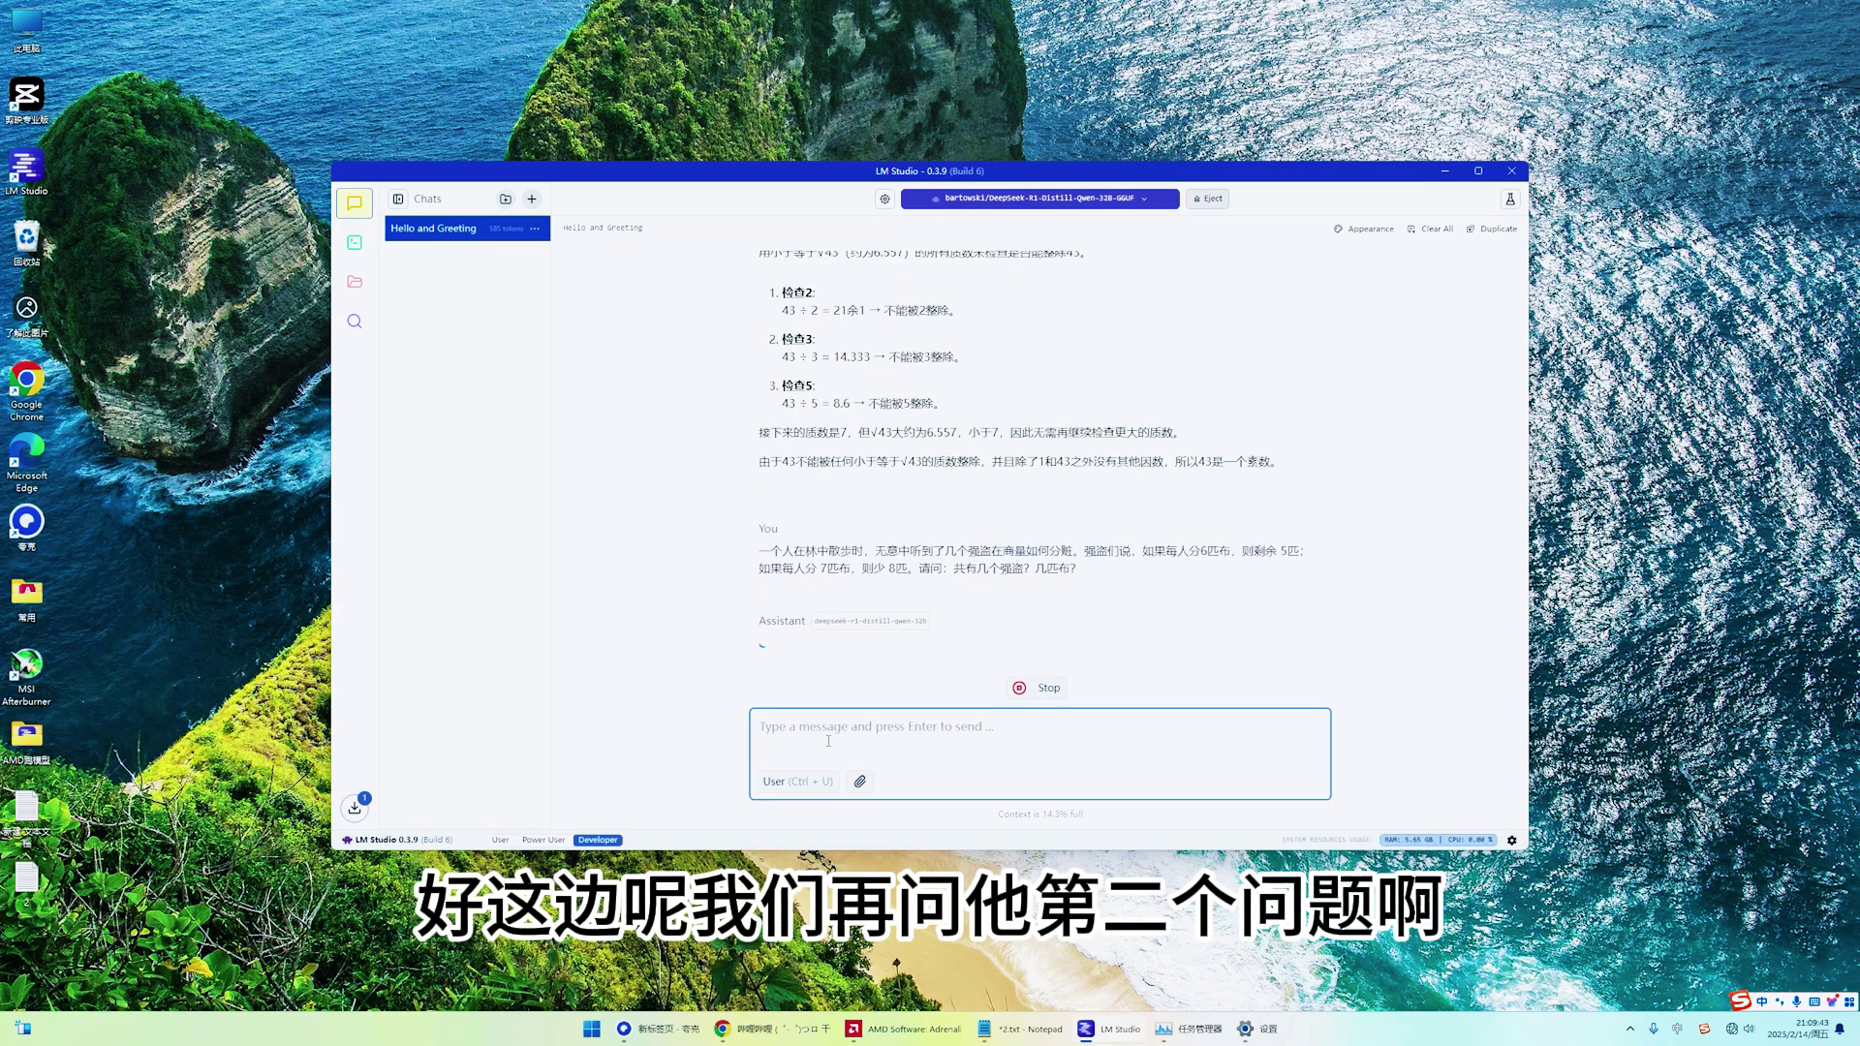
# - Send the hotel-room riddle about three guests paying 30 美元, asking where the missing 1 美元 went
pyautogui.rightClick(775, 731)
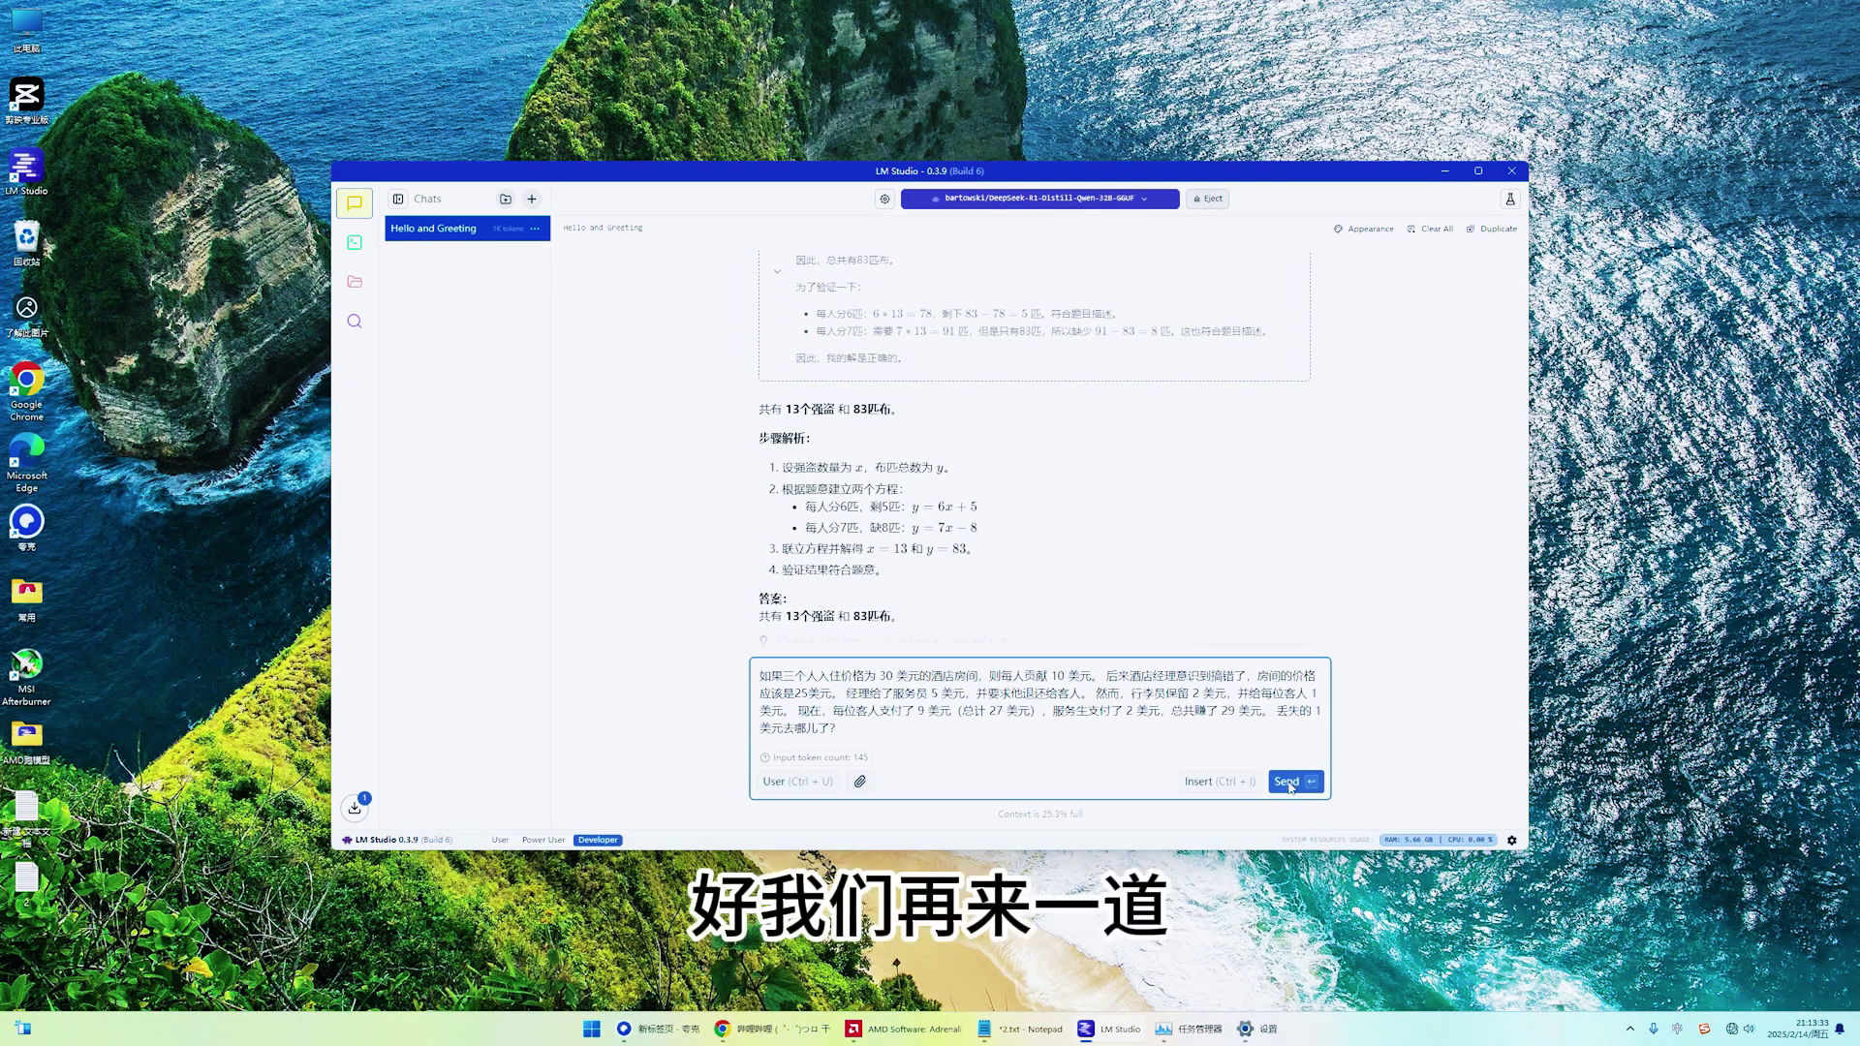
pyautogui.click(1289, 783)
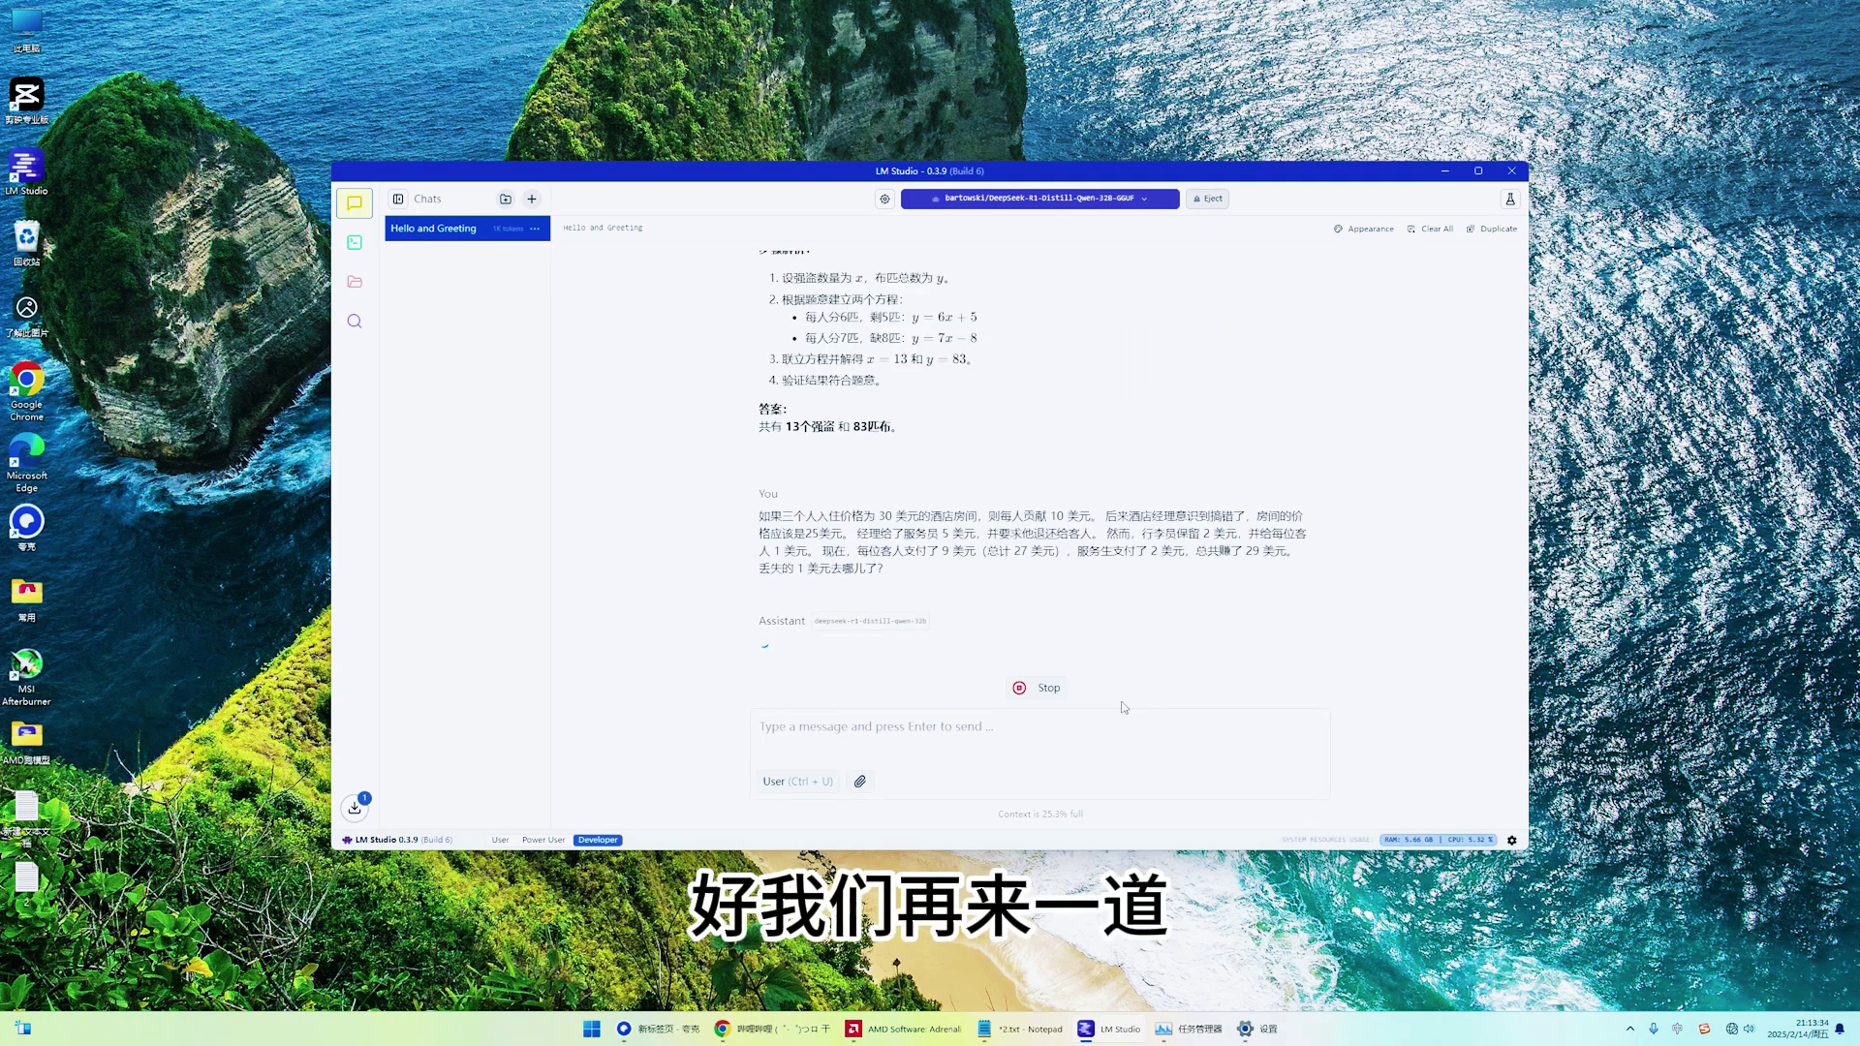